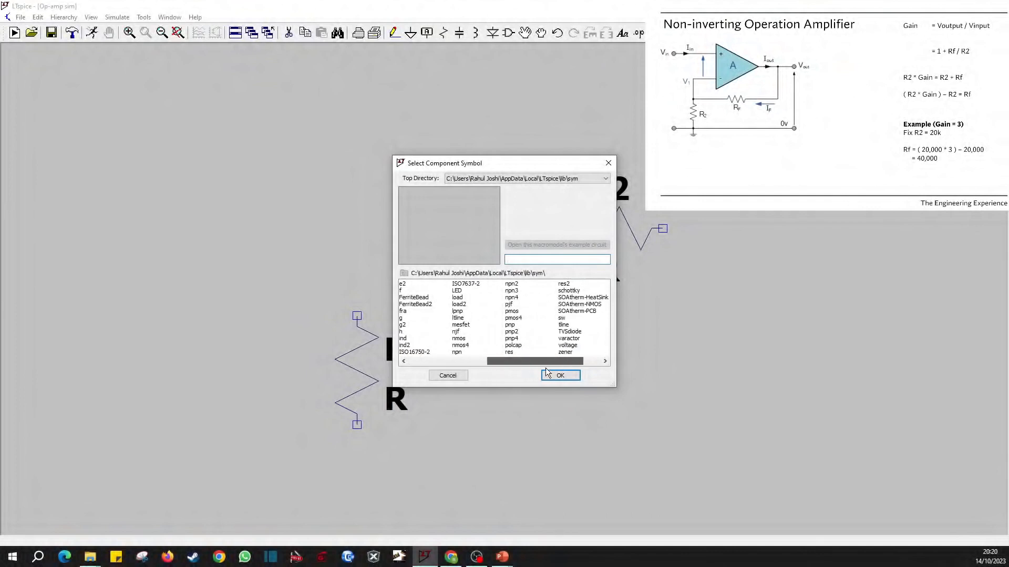
Place a voltage source to the left of the two resistors.
left_click(528, 346)
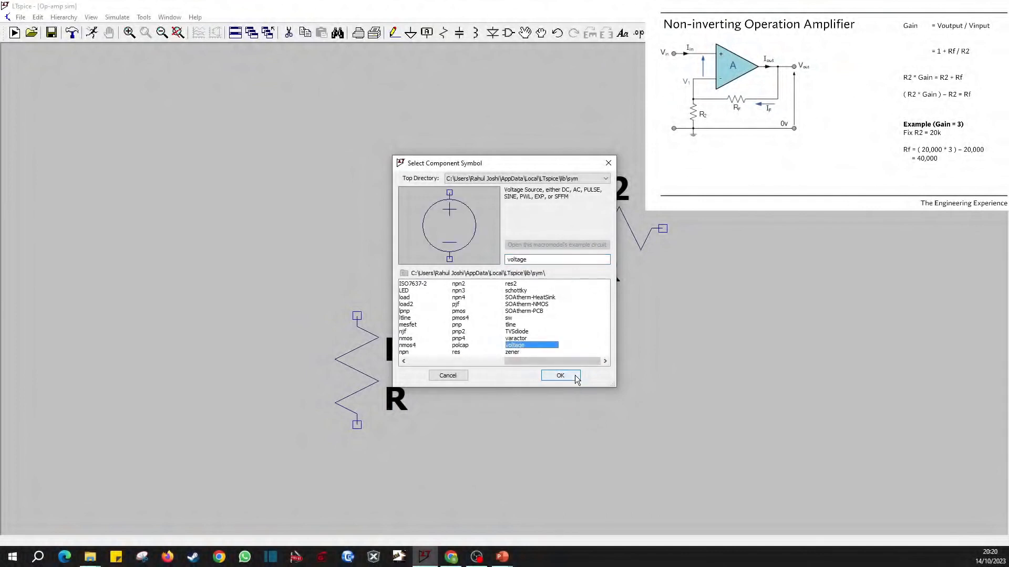
left_click(577, 379)
scroll(252, 226, "down", 2)
left_click(52, 207)
key("Escape")
left_click_drag(184, 183, 300, 321)
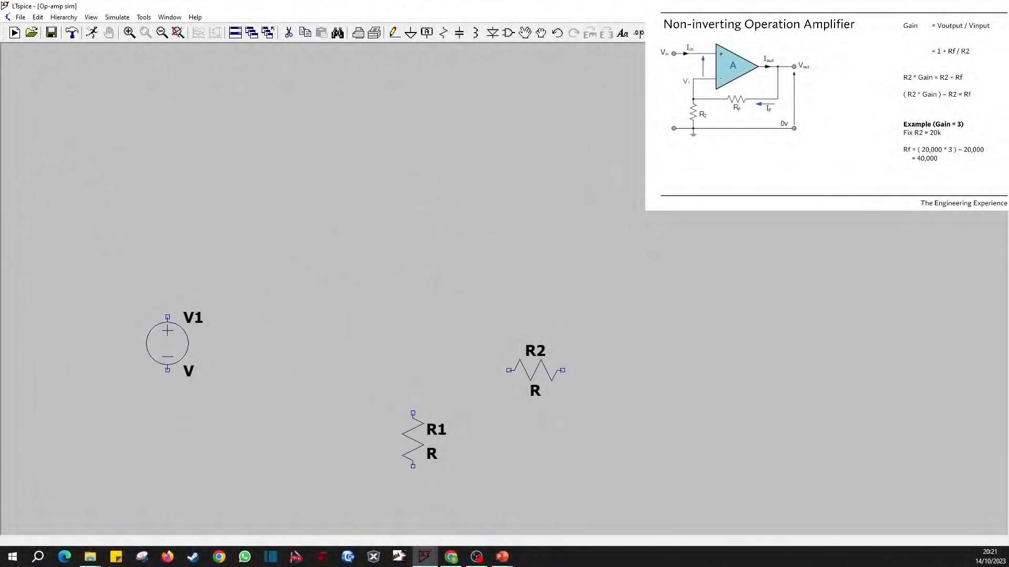
Place an LT1366 op-amp from the OpAmps library above the two resistors.
key("F2")
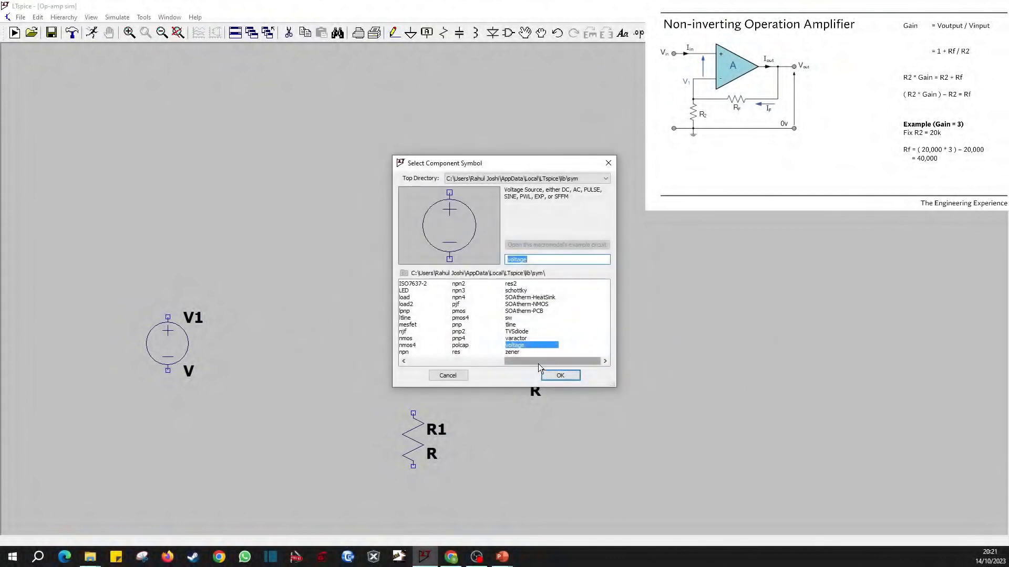
left_click_drag(538, 364, 442, 362)
left_click(423, 339)
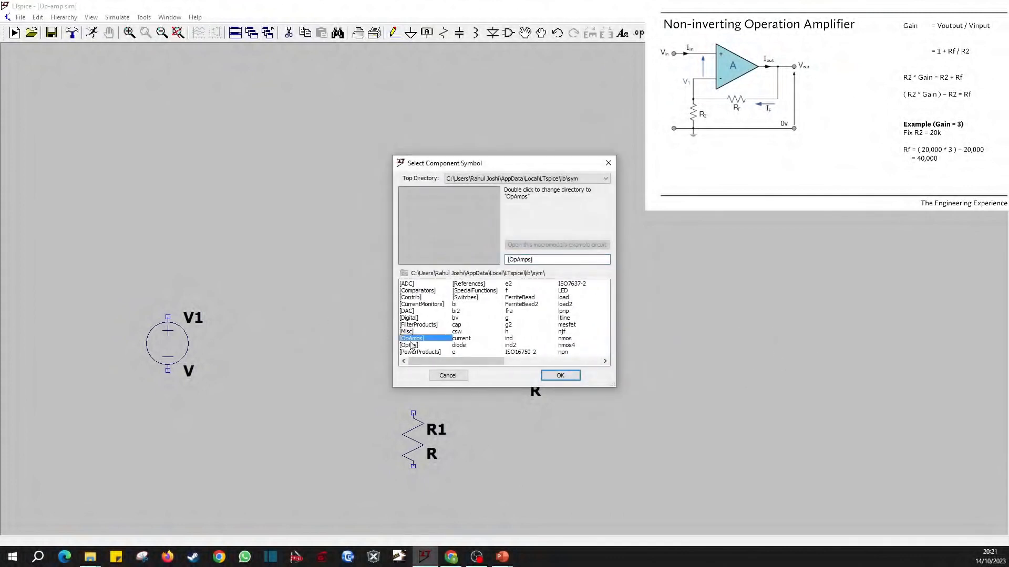
double_click(410, 339)
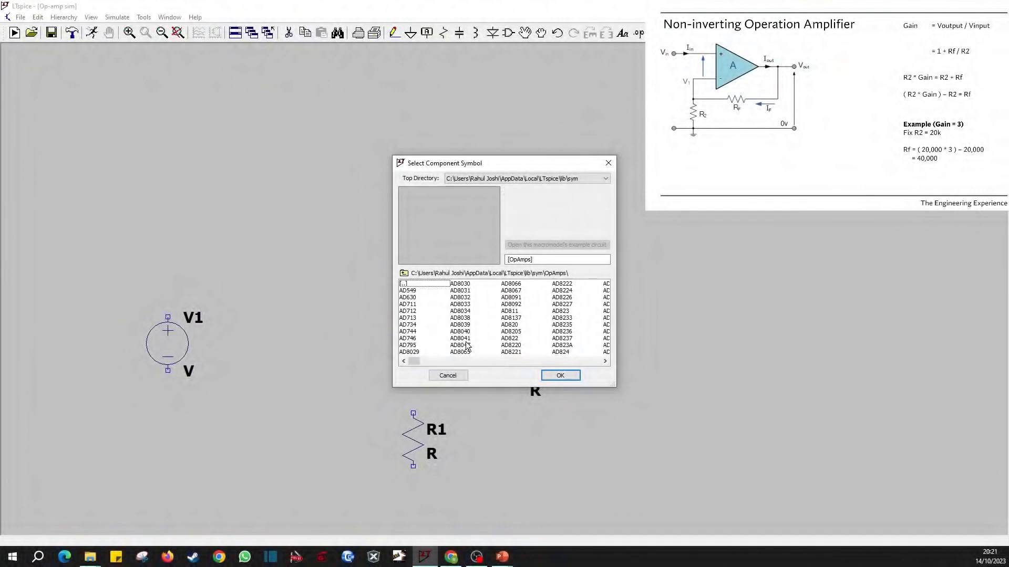
left_click(464, 334)
left_click_drag(414, 361, 497, 367)
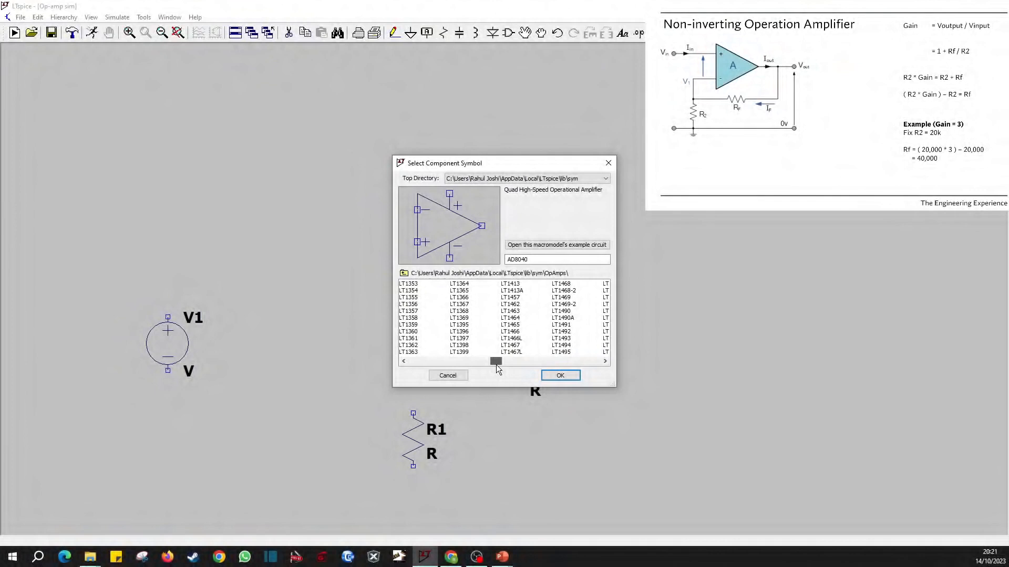
left_click(459, 298)
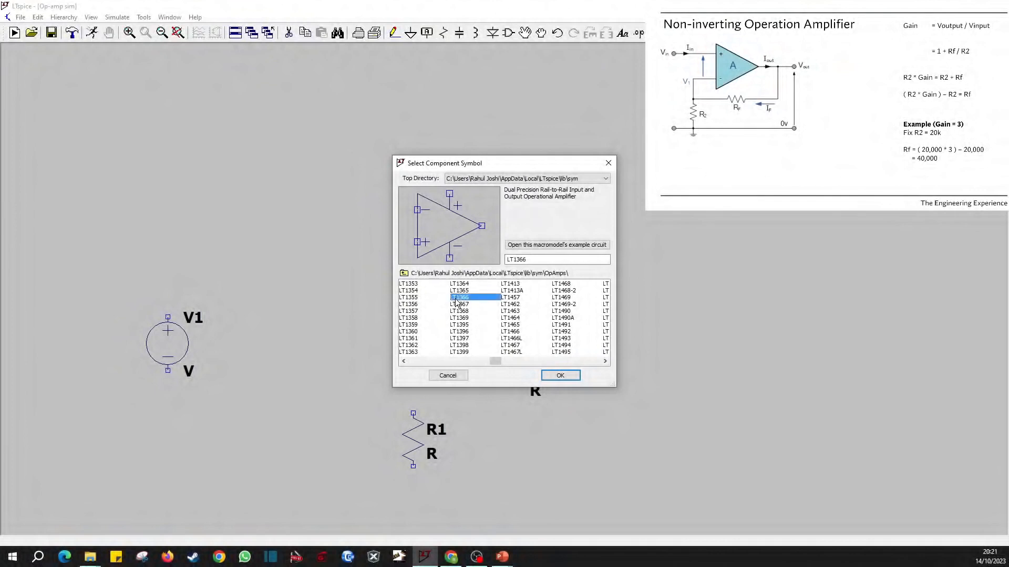
left_click(560, 375)
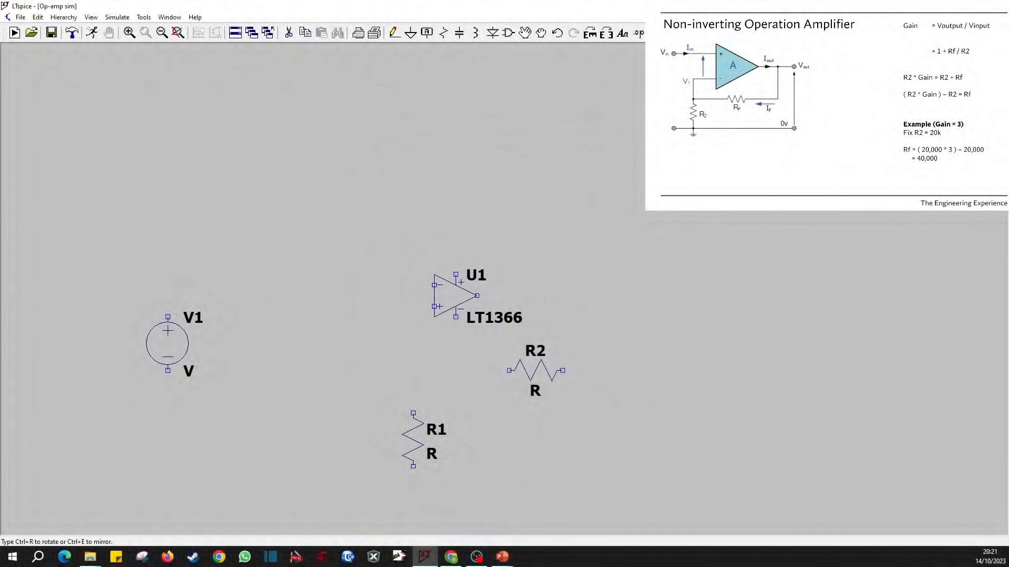
left_click(455, 317)
key("Escape")
Wire the op-amp's negative supply pin a short way down and end it with a ground symbol.
key("F3")
left_click(456, 317)
key("Escape")
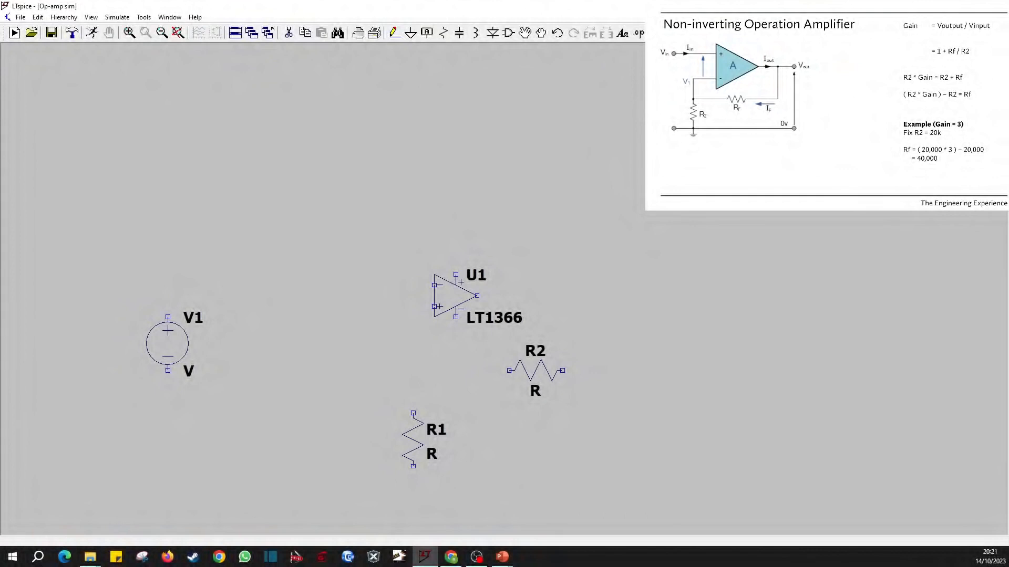
key("F3")
left_click(455, 317)
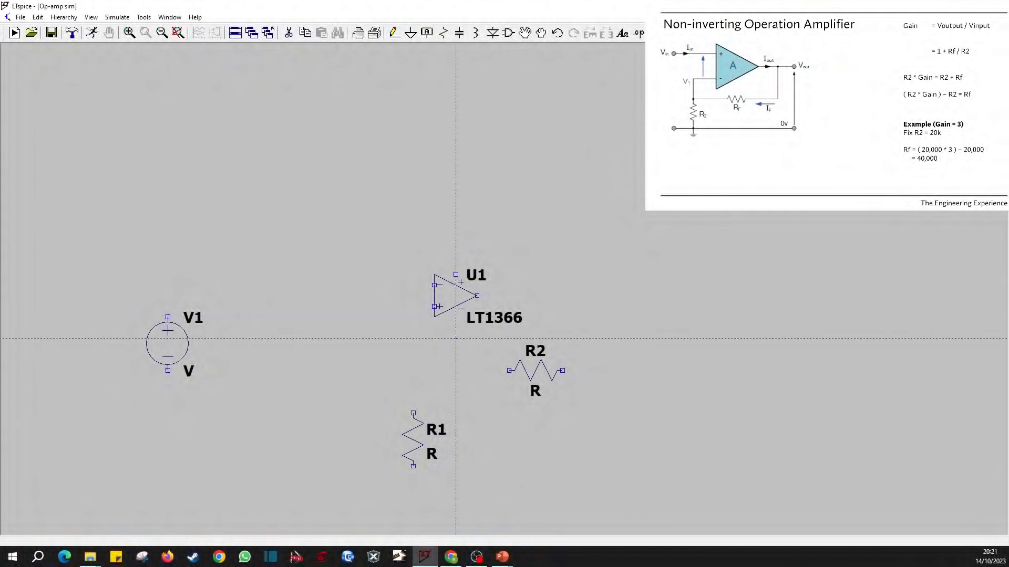
left_click(455, 339)
key("g")
left_click(455, 339)
key("Escape")
Wire the op-amp's positive supply pin to V1's positive terminal and delete the stray wire stub at the corner.
key("F3")
left_click(456, 274)
left_click(157, 210)
key("Escape")
key("F3")
left_click(168, 317)
left_click(167, 210)
key("F5")
left_click(163, 212)
key("Escape")
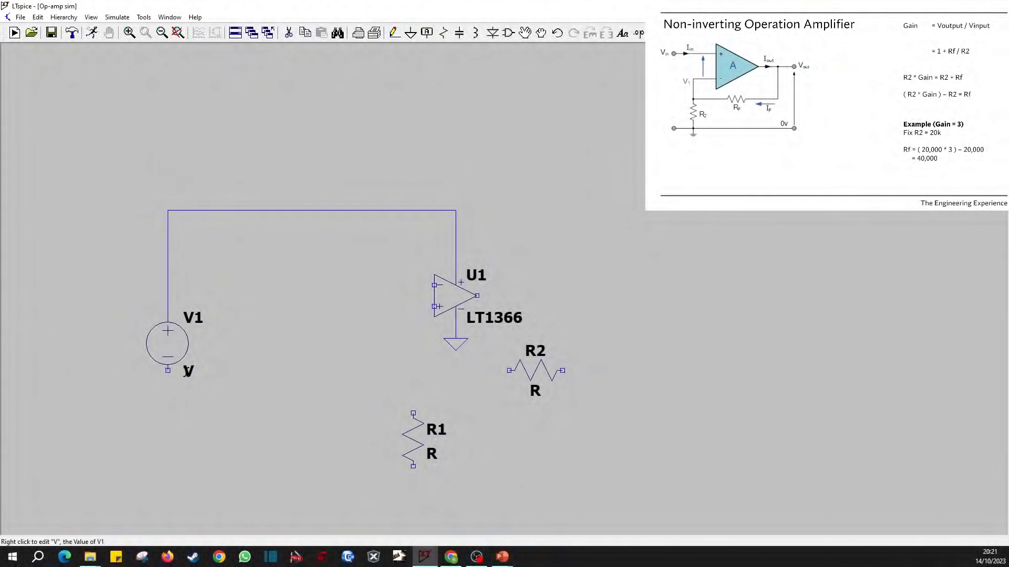
Set the value of voltage source V1 to 10.
right_click(188, 372)
type("10")
key("Return")
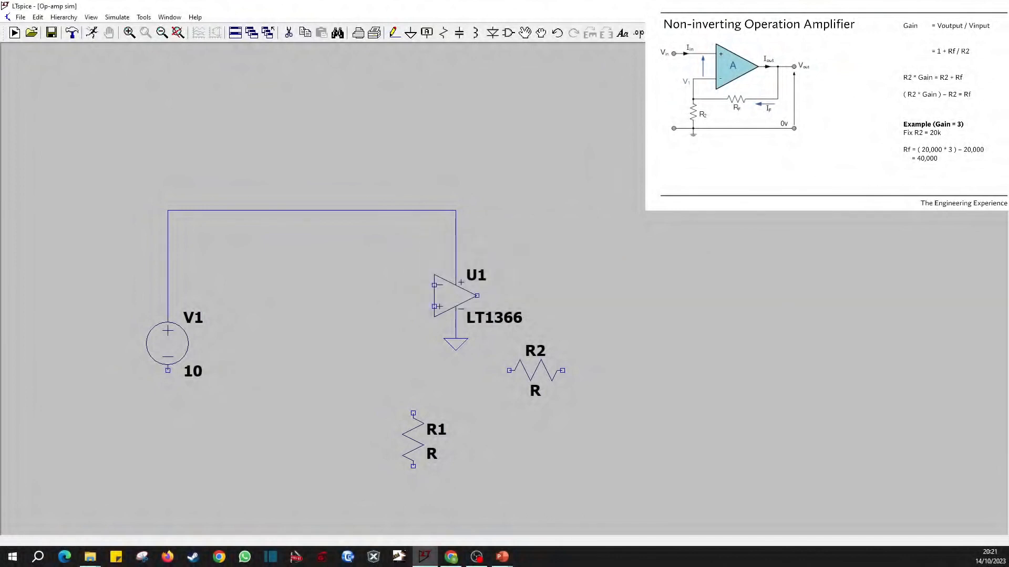
Run a wire down from V1's negative terminal and place a ground at its end.
key("F3")
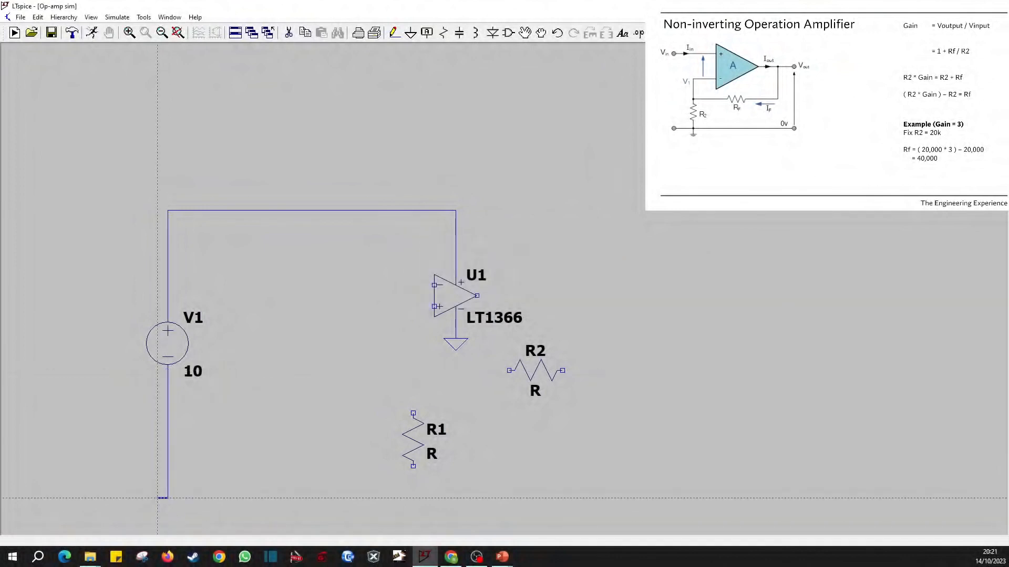
left_click(167, 498)
key("g")
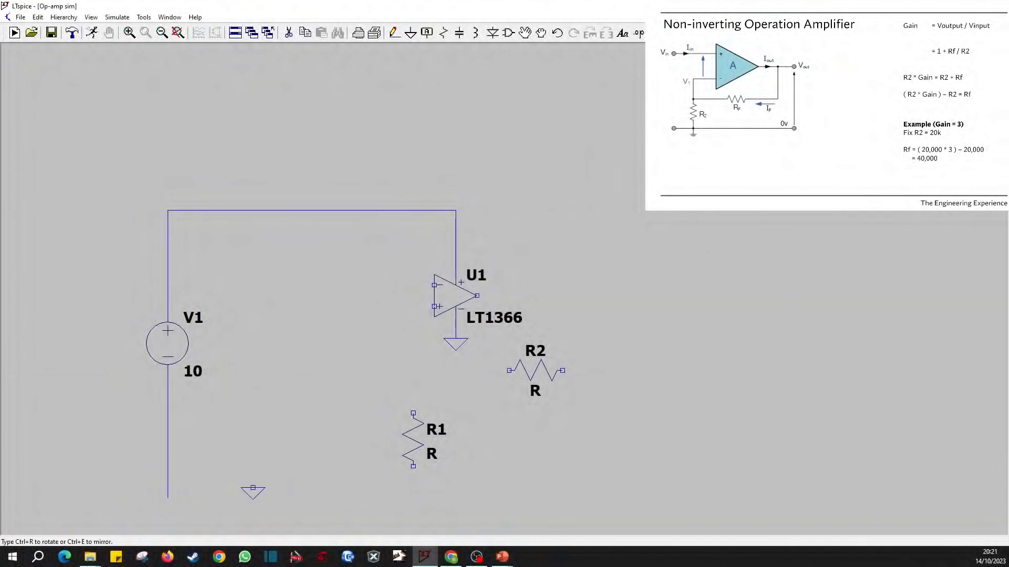
key("Escape")
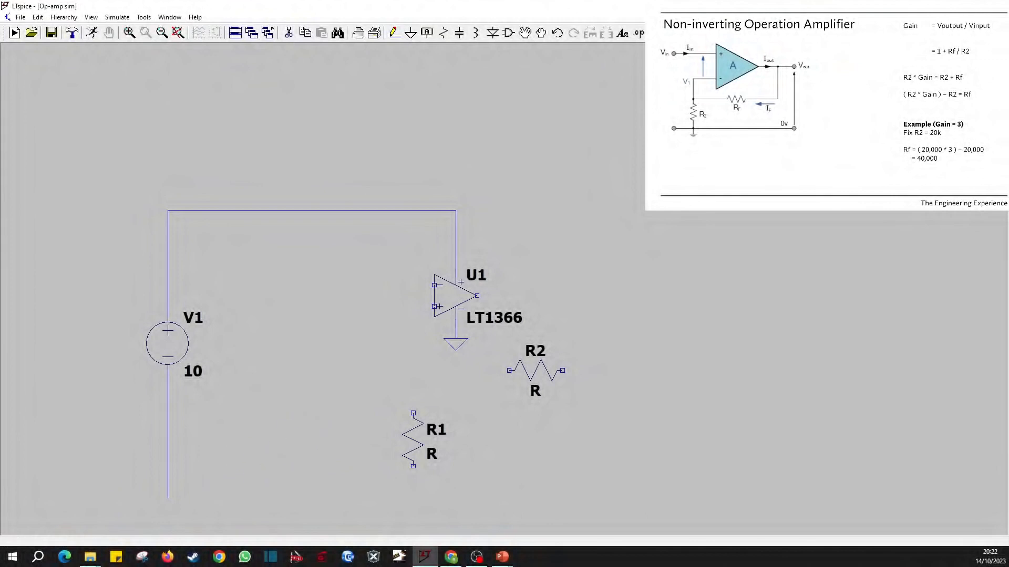
key("g")
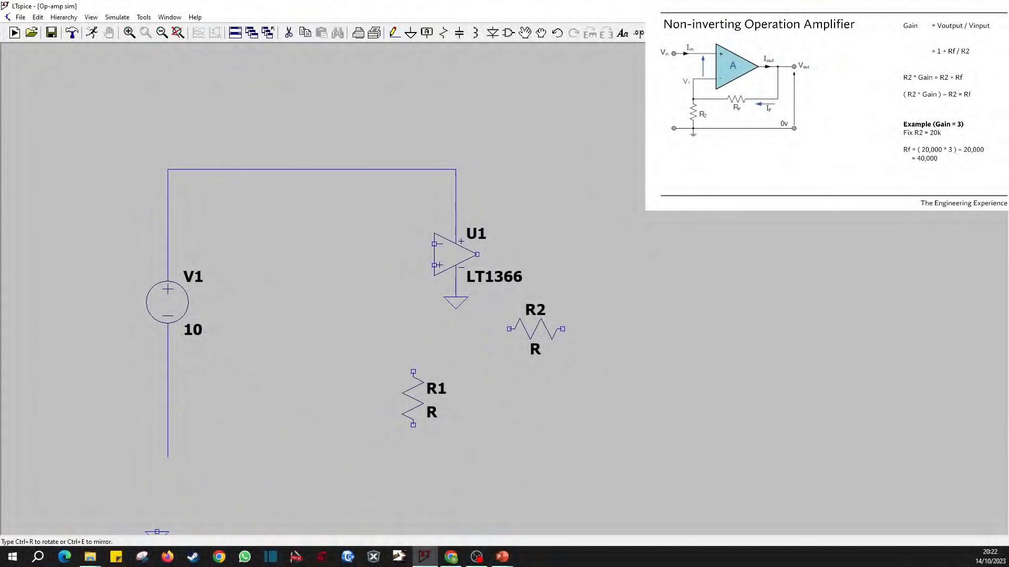
left_click(167, 395)
Place a ground below R1 and wire it to the resistor's lower end.
key("g")
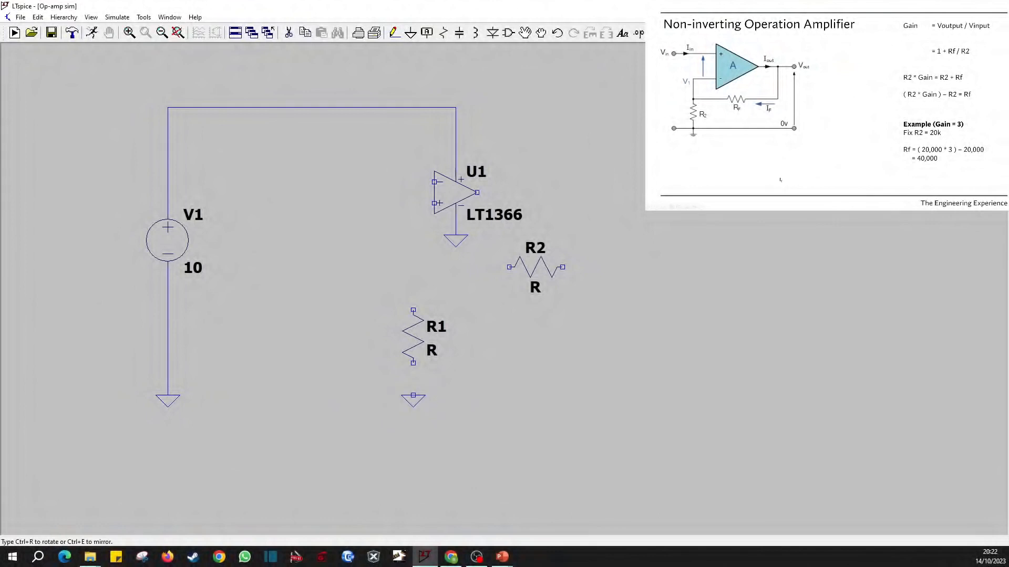
left_click(413, 395)
key("F3")
left_click(413, 395)
left_click(413, 363)
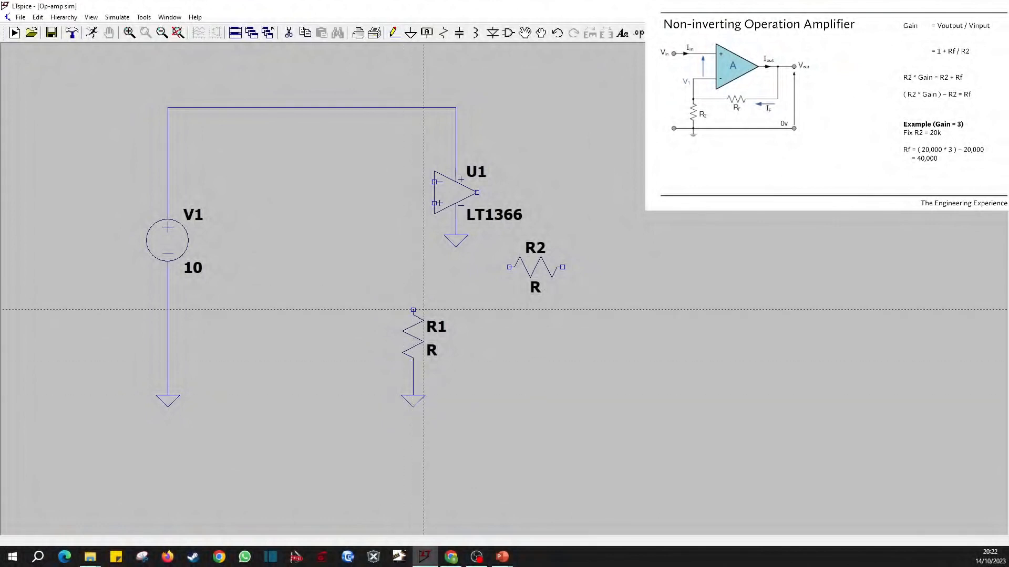
Wire R1's upper end to the op-amp's non-inverting input and join R2's near end to that wire.
left_click(413, 310)
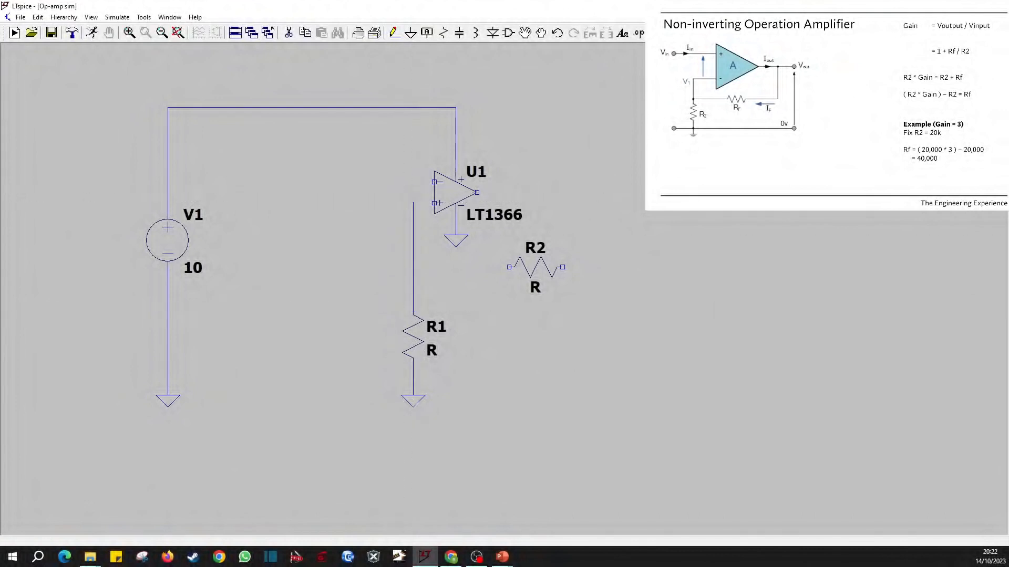
left_click(434, 203)
left_click(508, 267)
left_click(413, 267)
Wire R2's far end up and back to the op-amp's output.
left_click(562, 267)
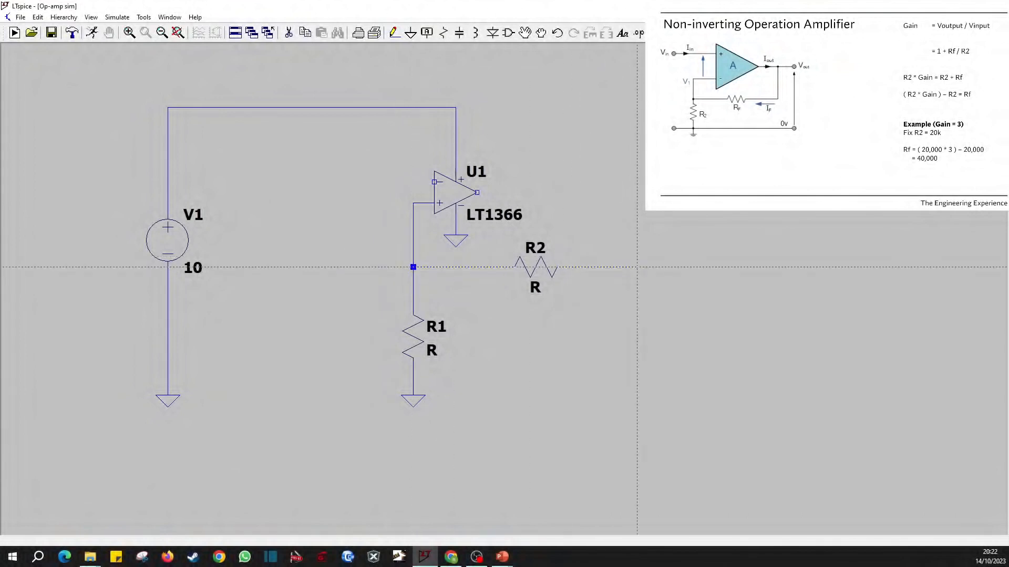
left_click(637, 193)
left_click(476, 192)
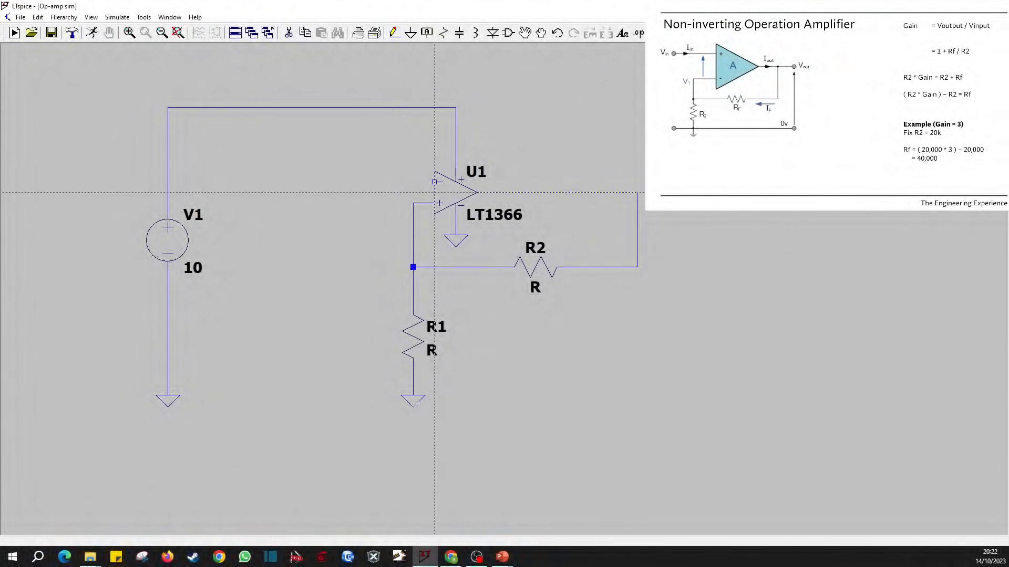
key("Escape")
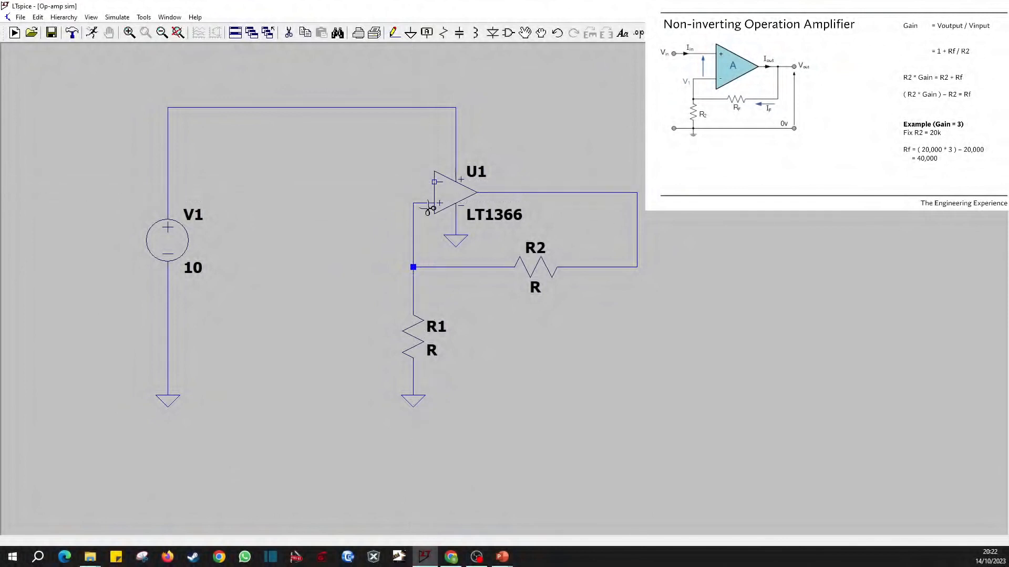
Reroute the R1–R2 feedback wire from the op-amp's non-inverting input to its inverting input.
key("F3")
left_click(413, 214)
left_click(413, 182)
left_click(434, 182)
key("Escape")
Draw a wire out from the op-amp's non-inverting input and place a copy of V1 below the wire's end.
key("F3")
left_click(434, 203)
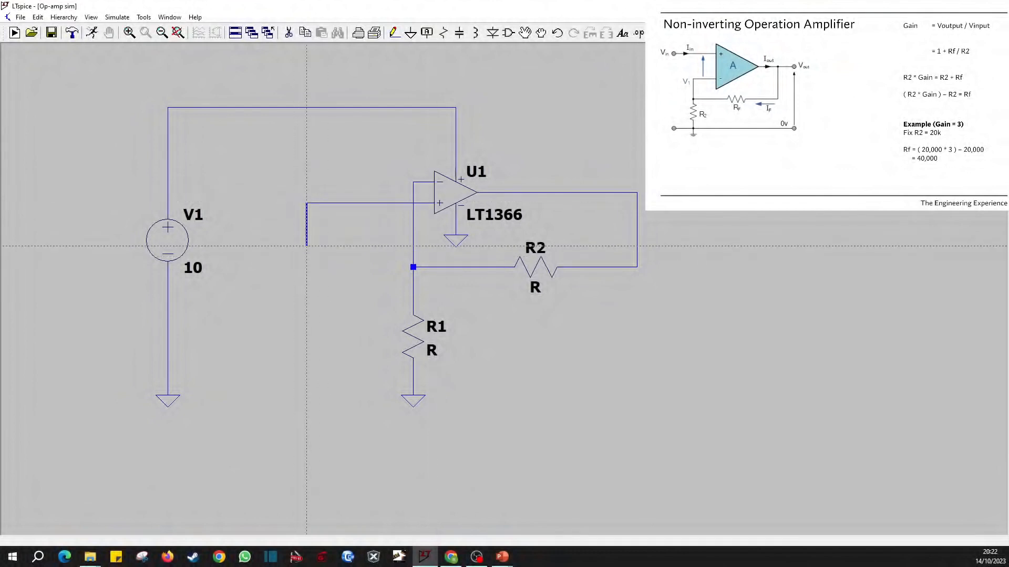
key("ctrl+c")
left_click(174, 244)
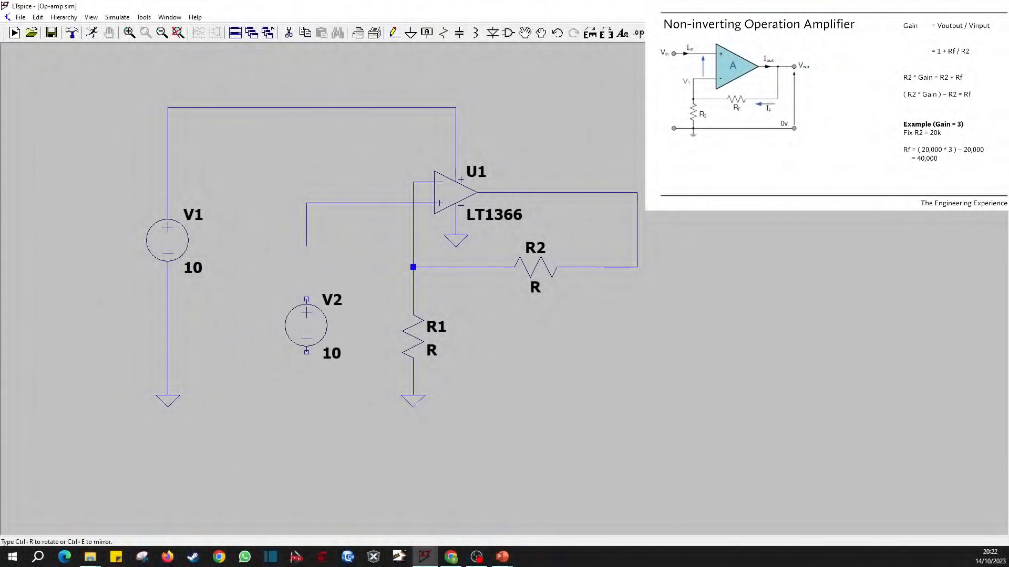
left_click(312, 340)
Wire V2's negative terminal to ground and its positive terminal to the non-inverting input wire.
key("F3")
left_click(306, 363)
left_click(307, 394)
left_click(306, 310)
left_click(306, 202)
key("Escape")
Set the DC value of voltage source V2 to 1 V.
right_click(315, 335)
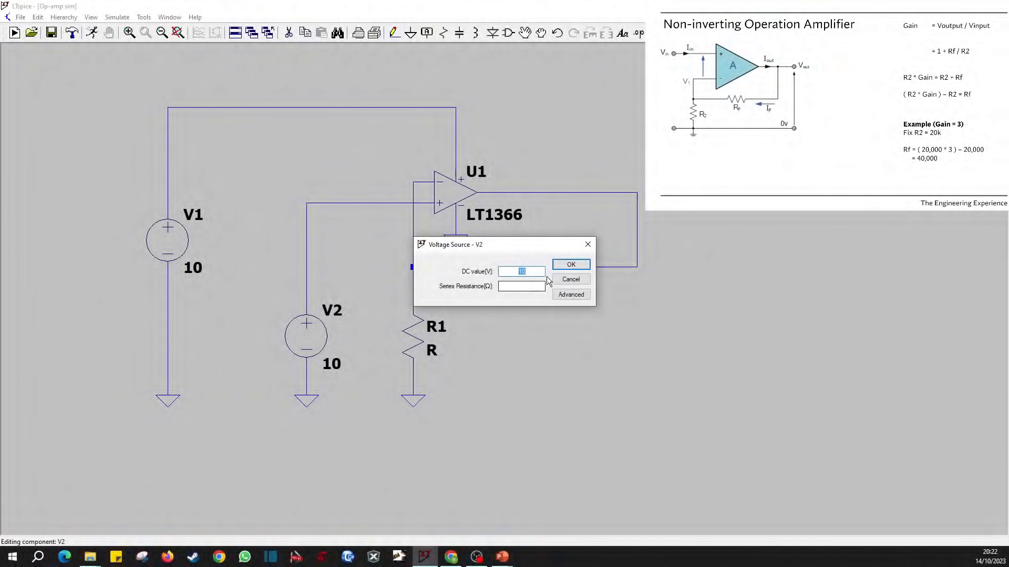
left_click(571, 294)
key("Escape")
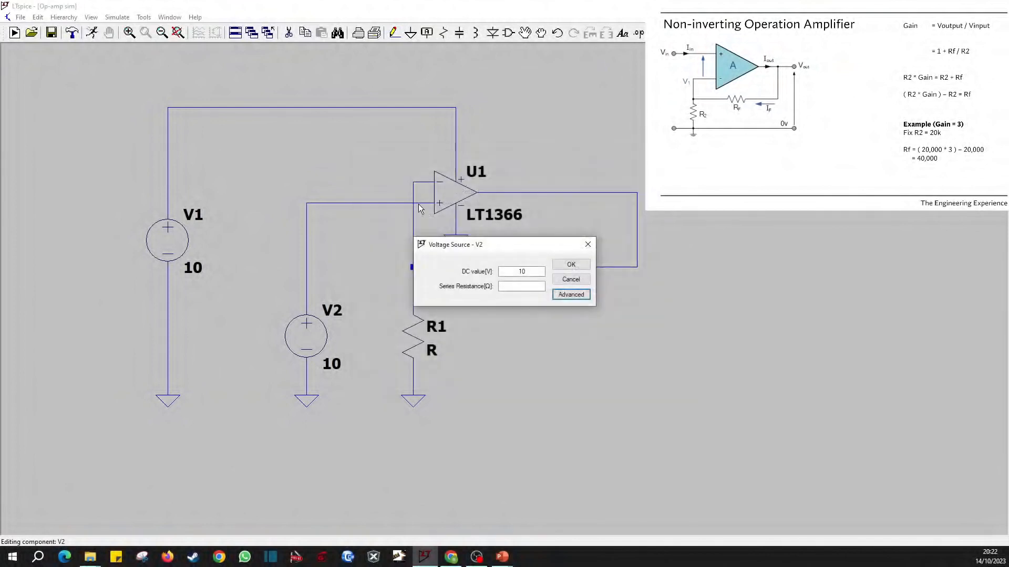
left_click(524, 272)
type("1")
left_click(588, 266)
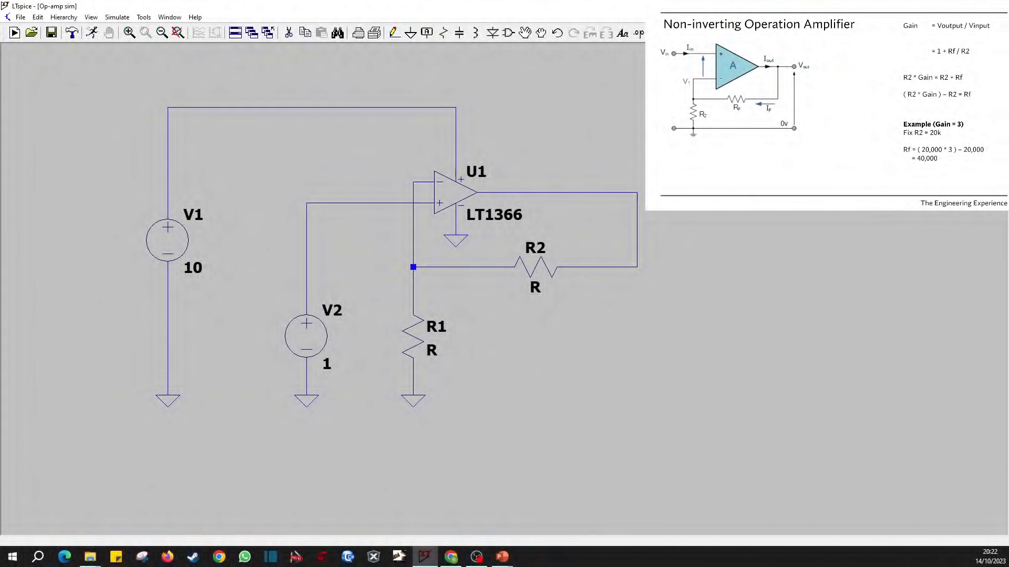
Set the resistance of R2 to 40K and of R1 to 20K.
right_click(545, 267)
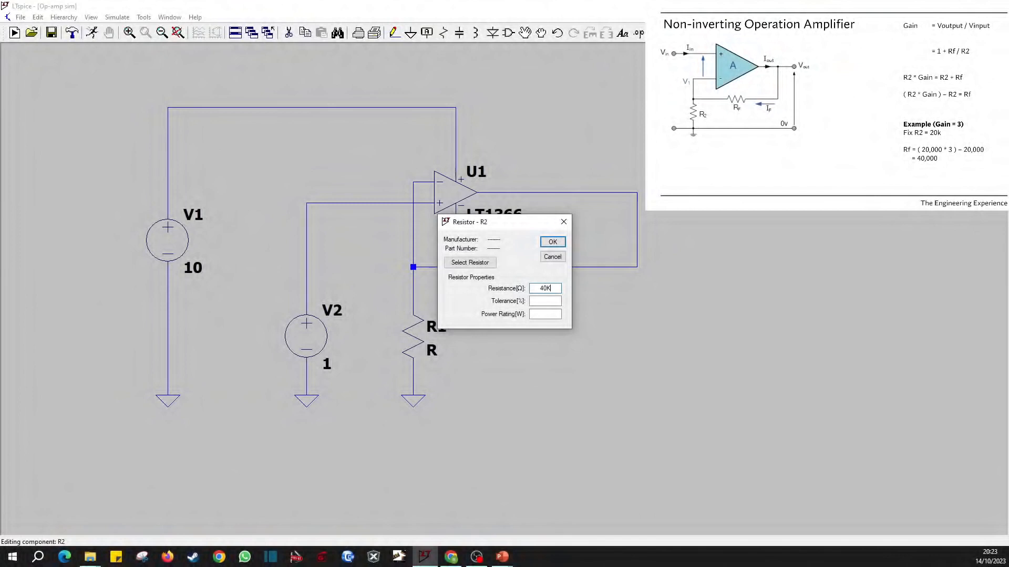
key("Return")
right_click(405, 343)
type("20K")
key("Return")
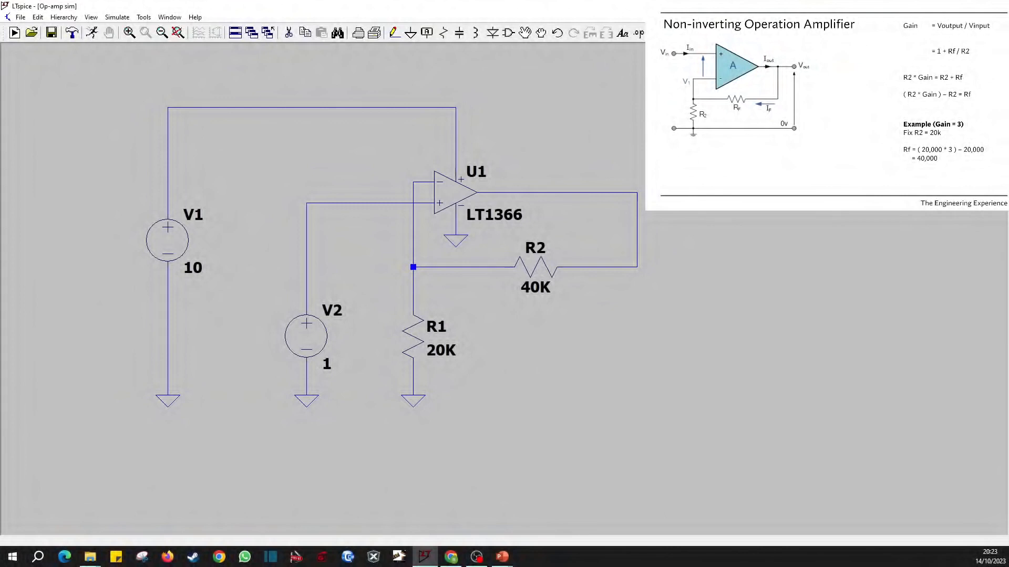
Connect a load resistor from the op-amp's output node to ground and set its value to 1000k.
key("F3")
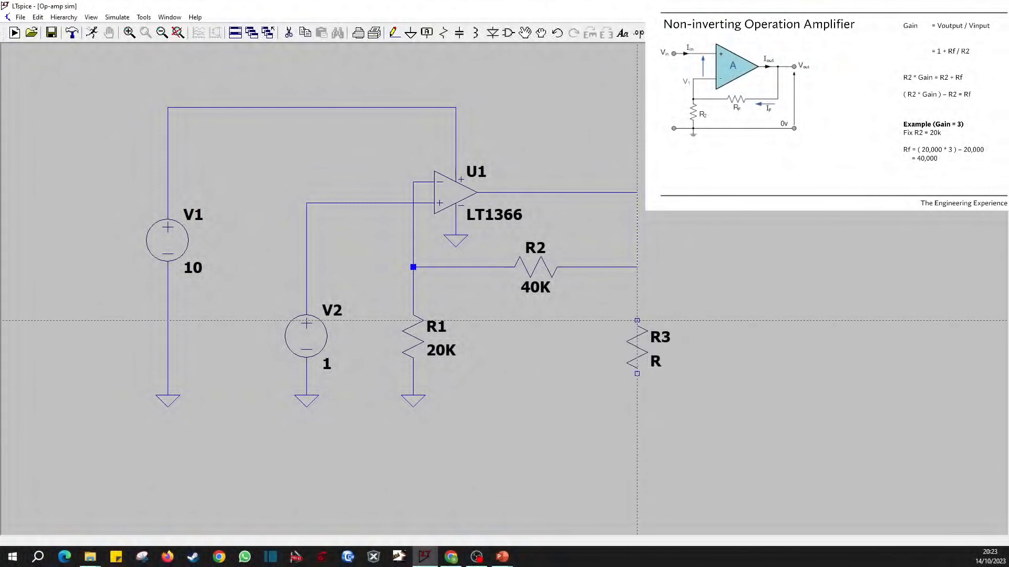
left_click(636, 320)
left_click(637, 267)
left_click(637, 374)
left_click(637, 395)
key("g")
left_click(636, 395)
key("Escape")
right_click(657, 357)
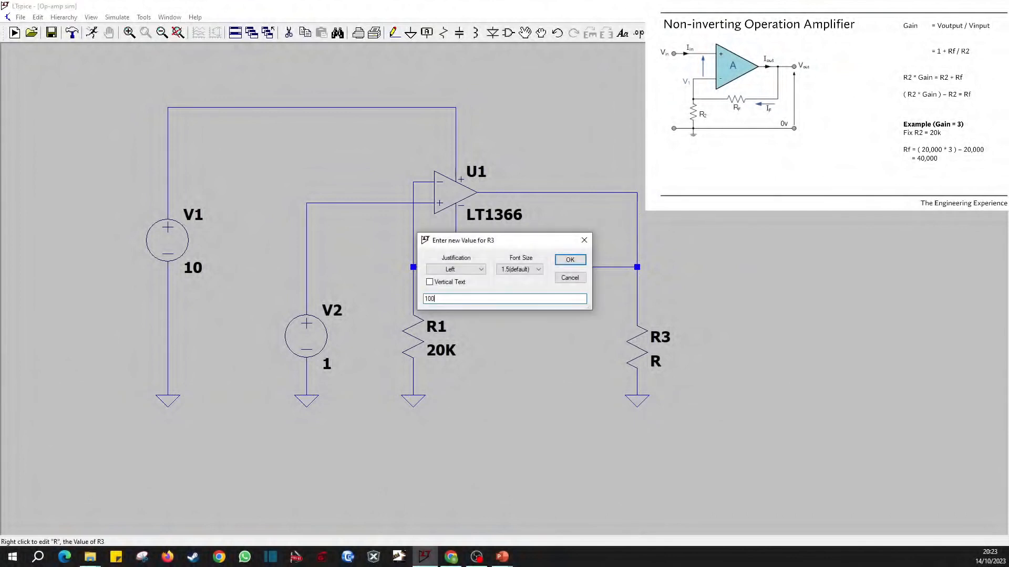
key("Return")
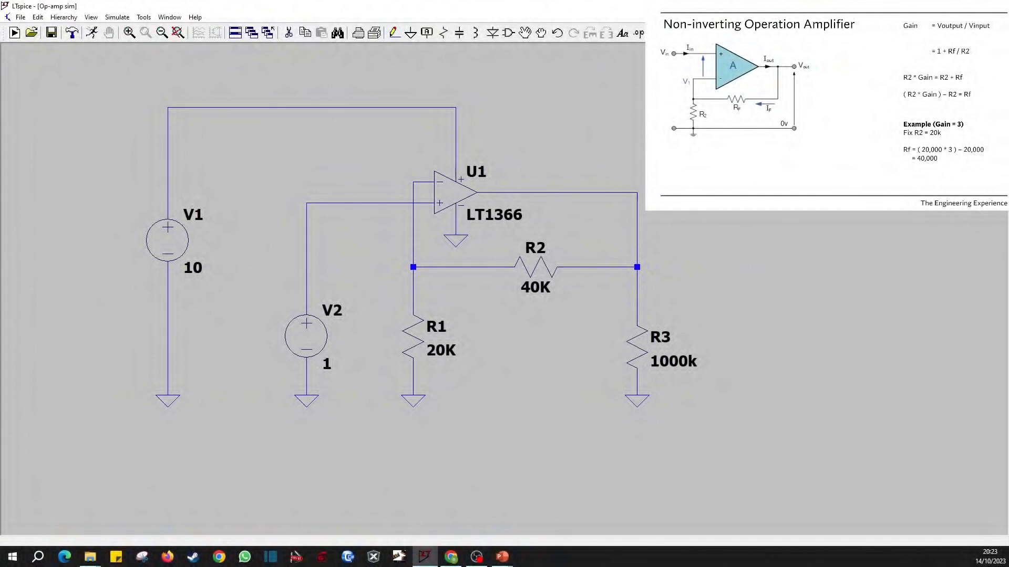
Run a 1 s transient simulation and set the plot's vertical axis to 0–5 V with 1 V ticks.
left_click(92, 32)
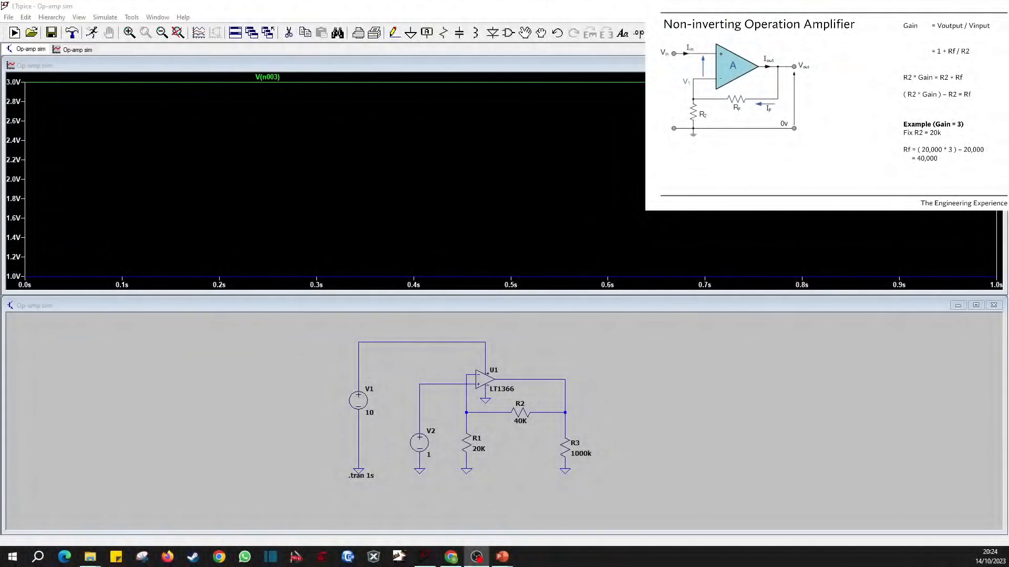
right_click(15, 213)
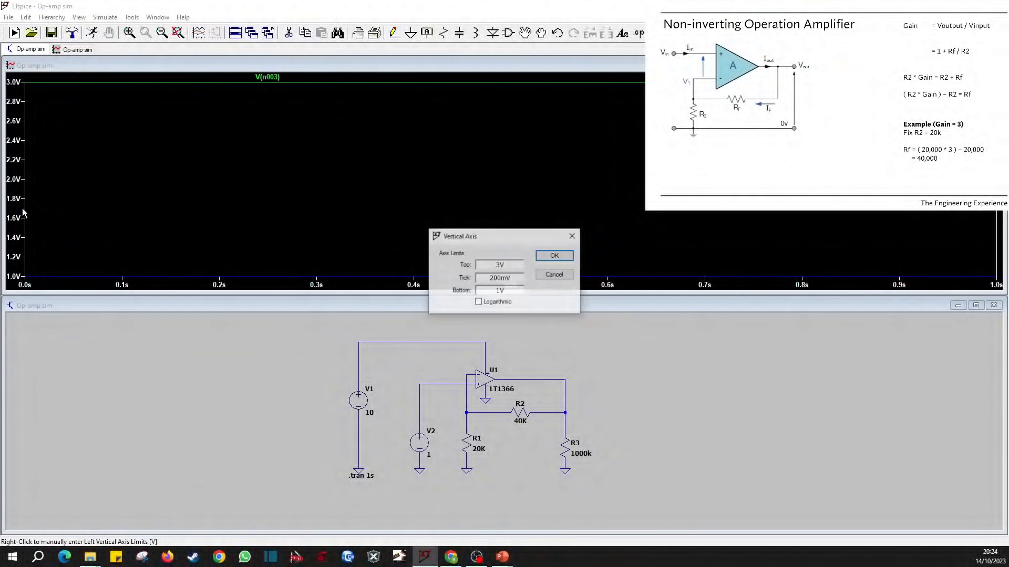
type("5")
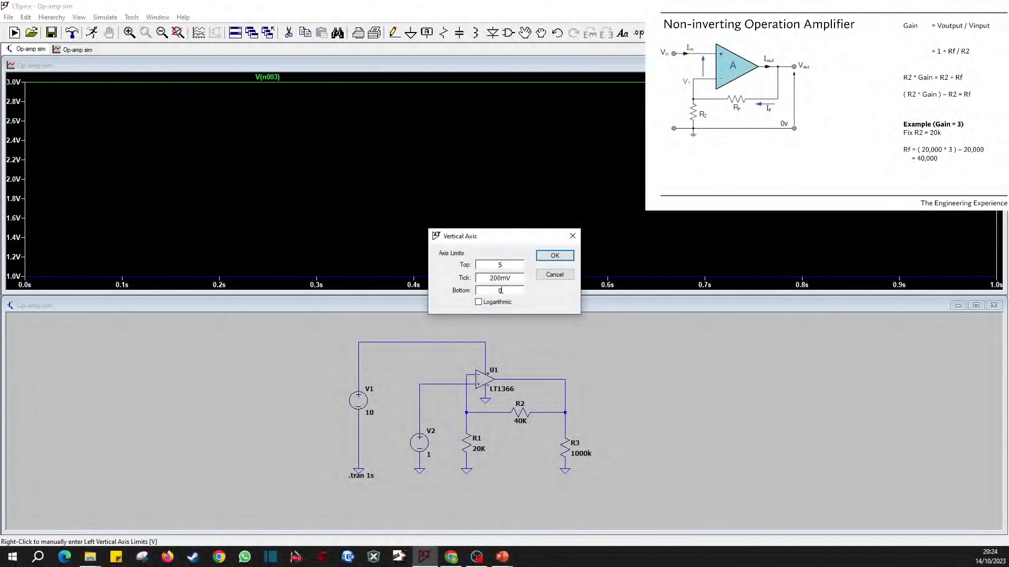
key("Tab")
type("1")
left_click(555, 256)
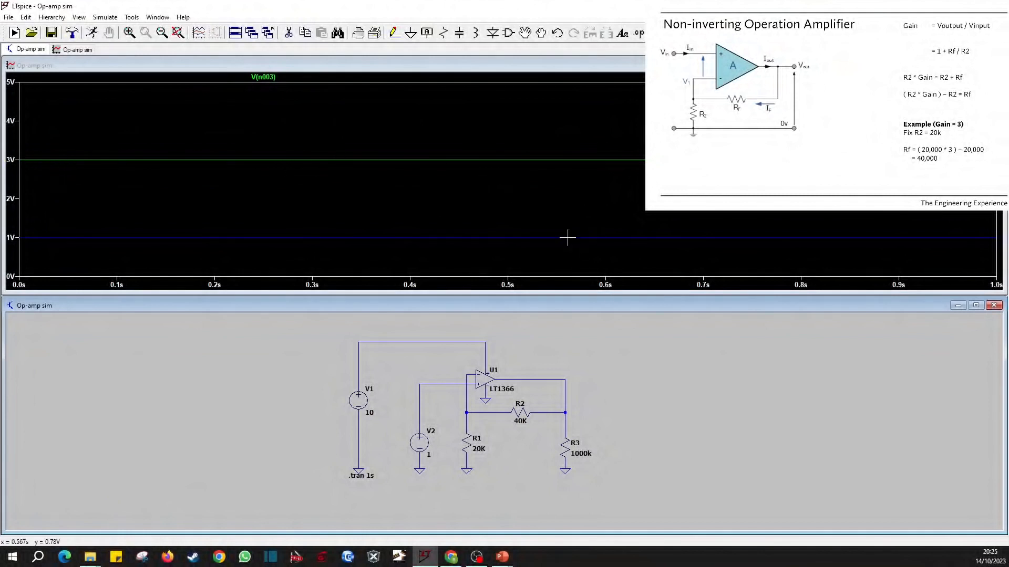
Label the op-amp's input net Vin and its output net Vout.
left_click(427, 33)
type("Vin")
key("Return")
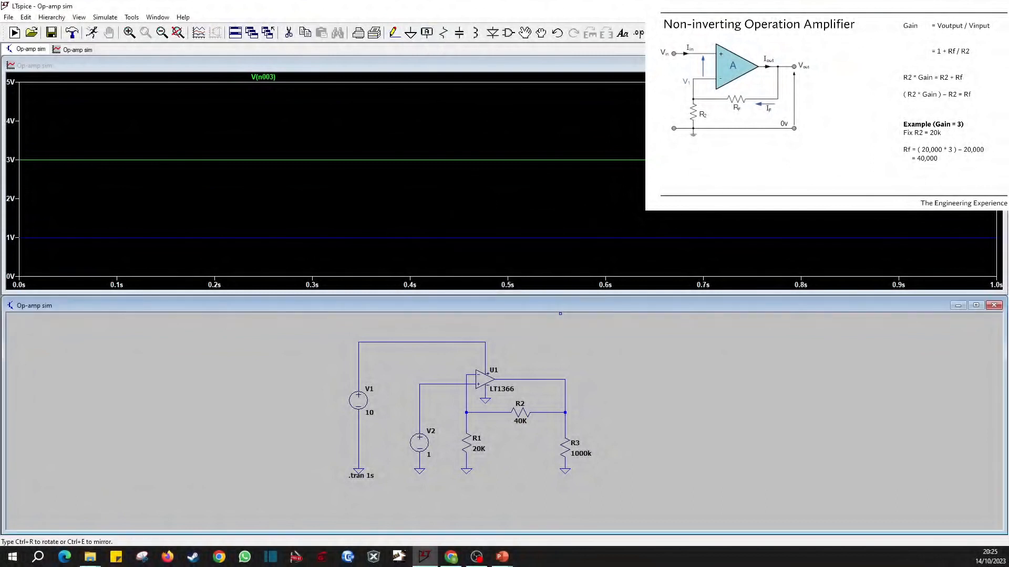
left_click(424, 387)
left_click(550, 379)
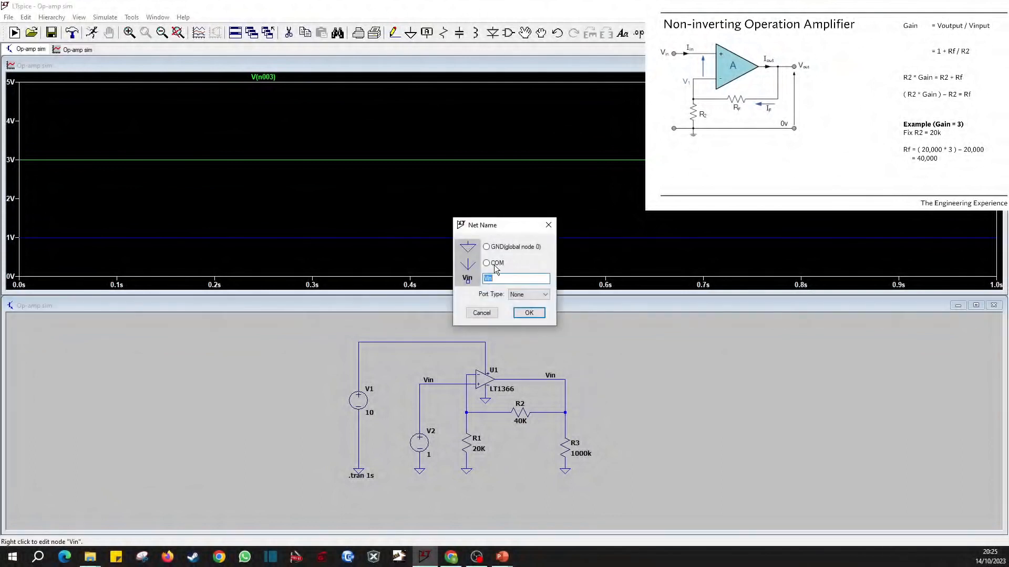
type("Vout")
key("Return")
Rerun the simulation and plot the voltages at Vin and Vout.
left_click(92, 32)
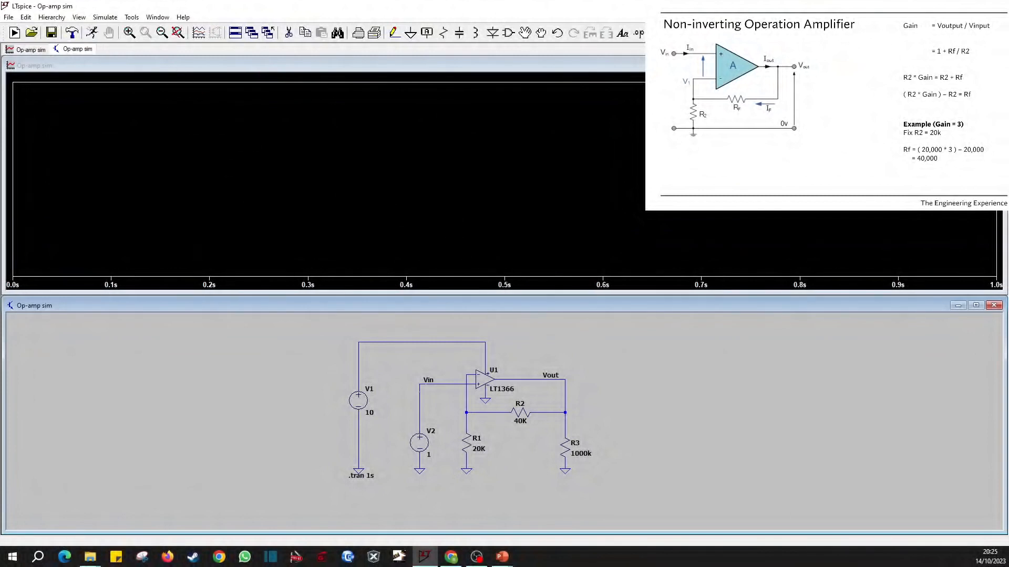
left_click(423, 386)
left_click(551, 379)
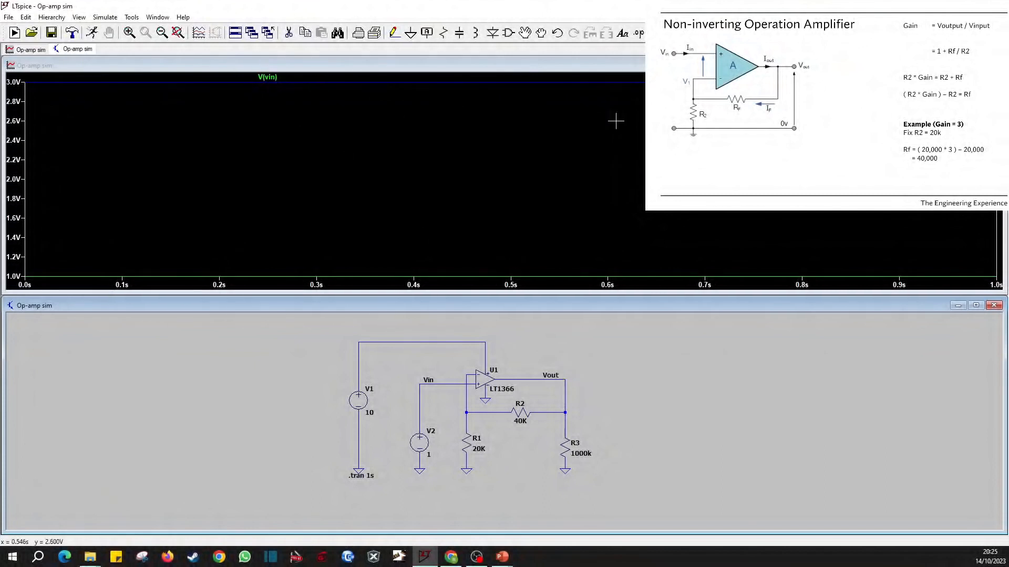
right_click(14, 169)
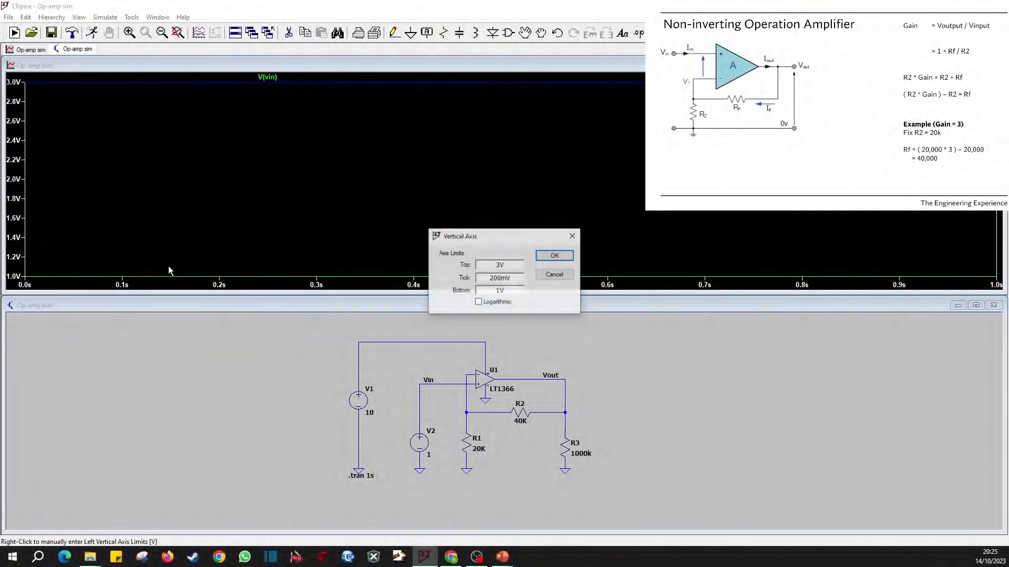
left_click(573, 236)
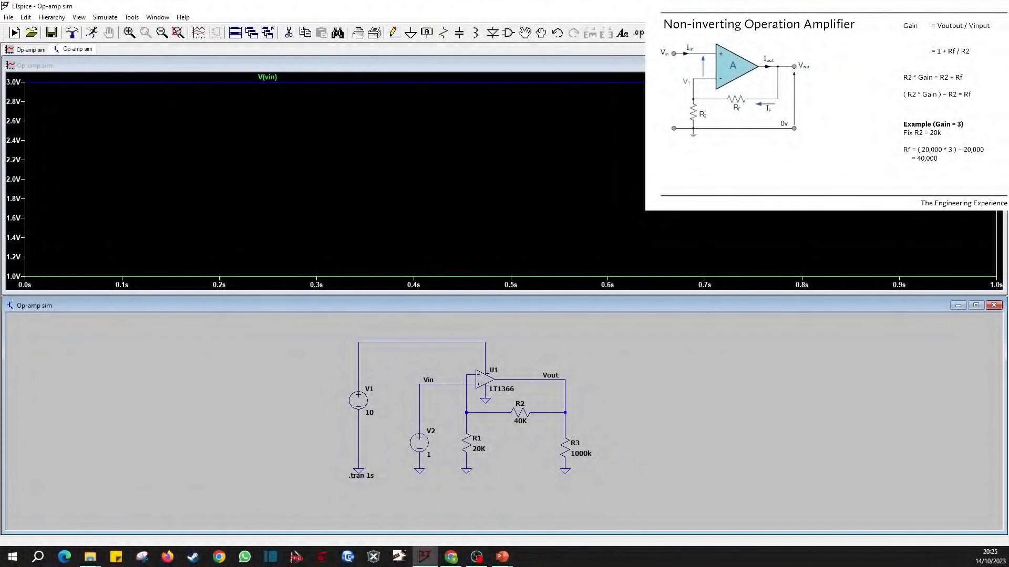
Set the DC value of voltage source V2 to -1 V and rerun the simulation.
right_click(419, 441)
left_click(521, 270)
type("-1")
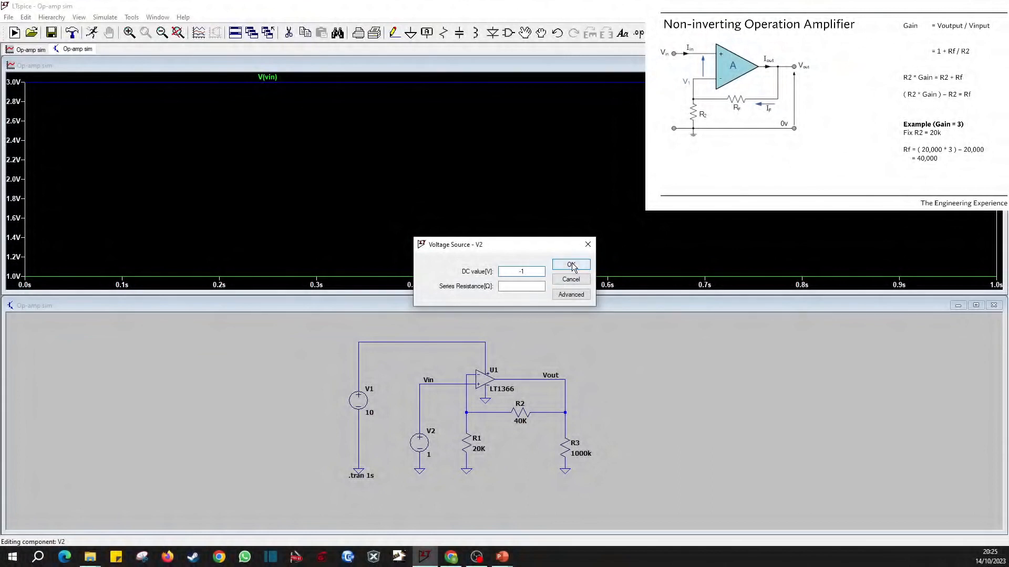
left_click(571, 262)
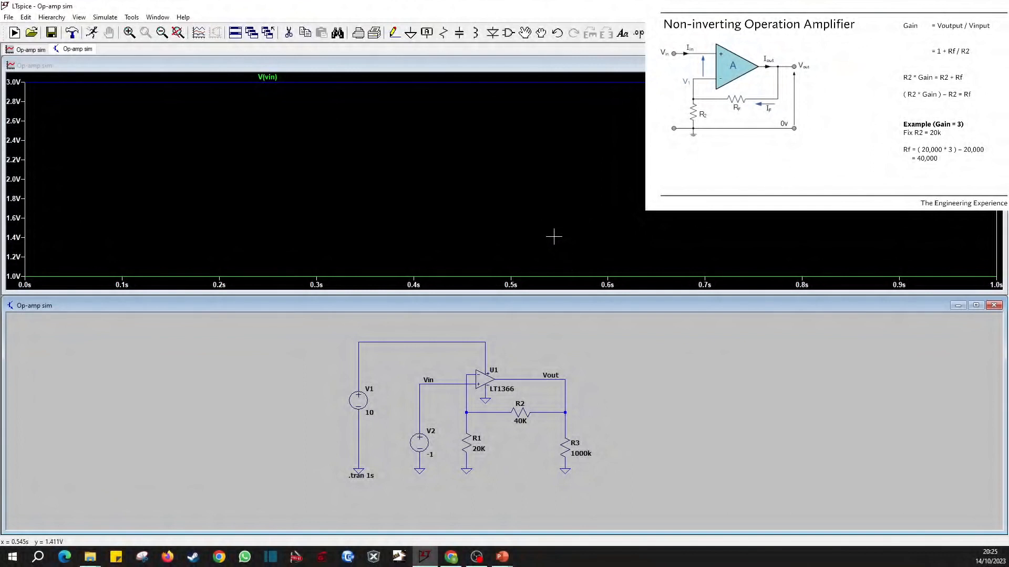
left_click(88, 32)
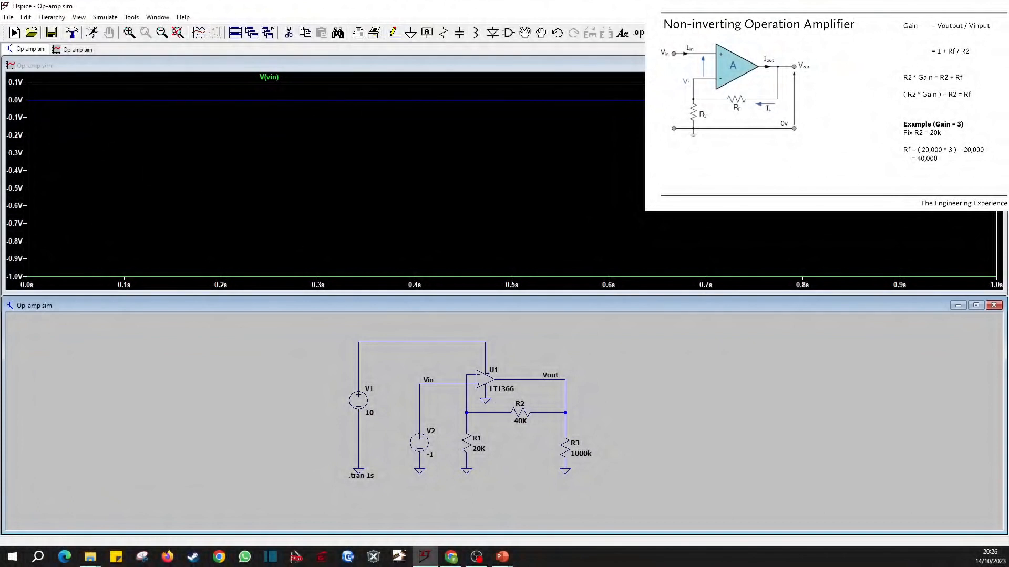
Duplicate voltage source V1 directly below itself, replace the ground there, and wire the two sources in series.
key("F6")
left_click(358, 400)
left_click(359, 438)
key("F5")
left_click(359, 420)
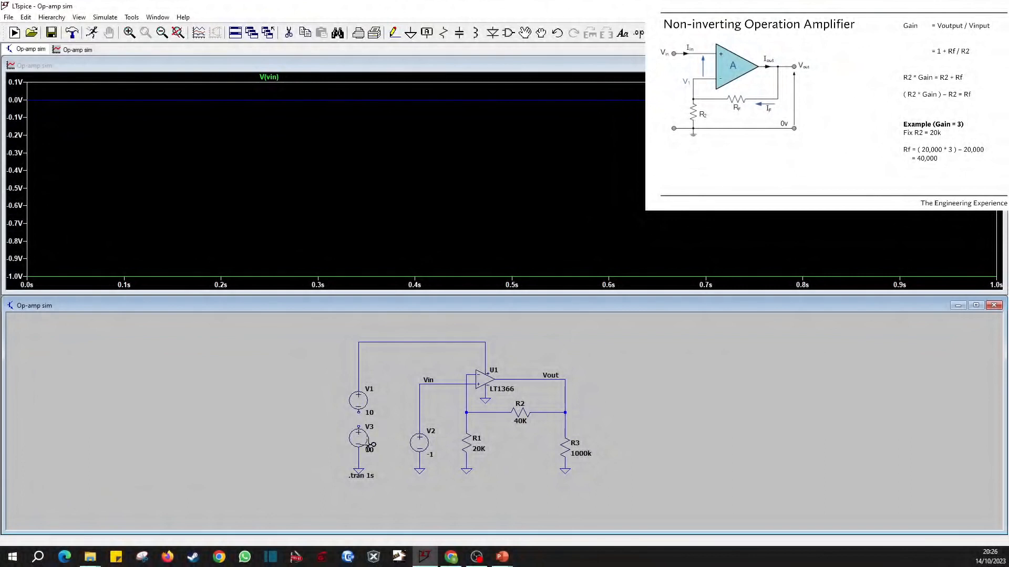
key("F3")
left_click(358, 412)
key("Escape")
Remove the ground from the op-amp's negative supply pin and draw a short wire from the negative terminal of V3.
key("F5")
left_click(484, 400)
key("F3")
left_click(358, 449)
left_click(387, 469)
key("Escape")
Label both the wire from V3's negative terminal and the op-amp's negative supply pin as Vs-.
key("F4")
type("Vs-")
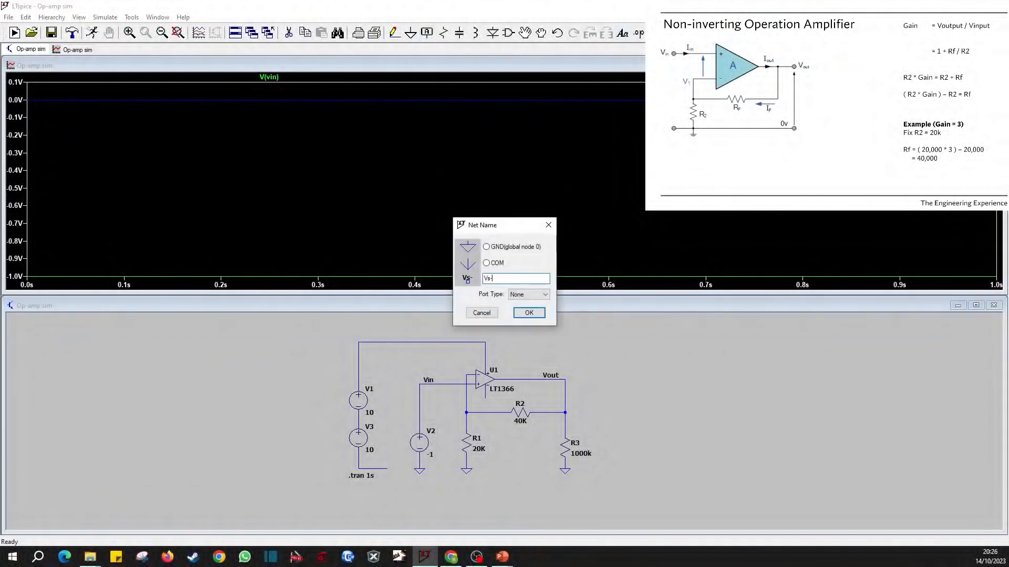
key("Return")
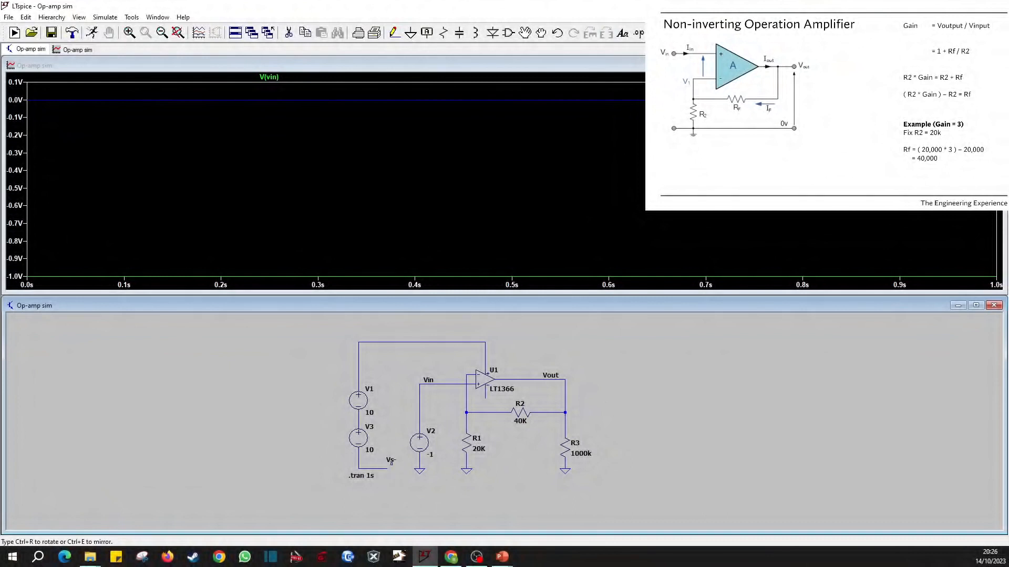
left_click(386, 467)
left_click(485, 403)
key("Escape")
Place a ground beside the supply sources and connect it to the junction between V1 and V3.
key("g")
left_click(335, 418)
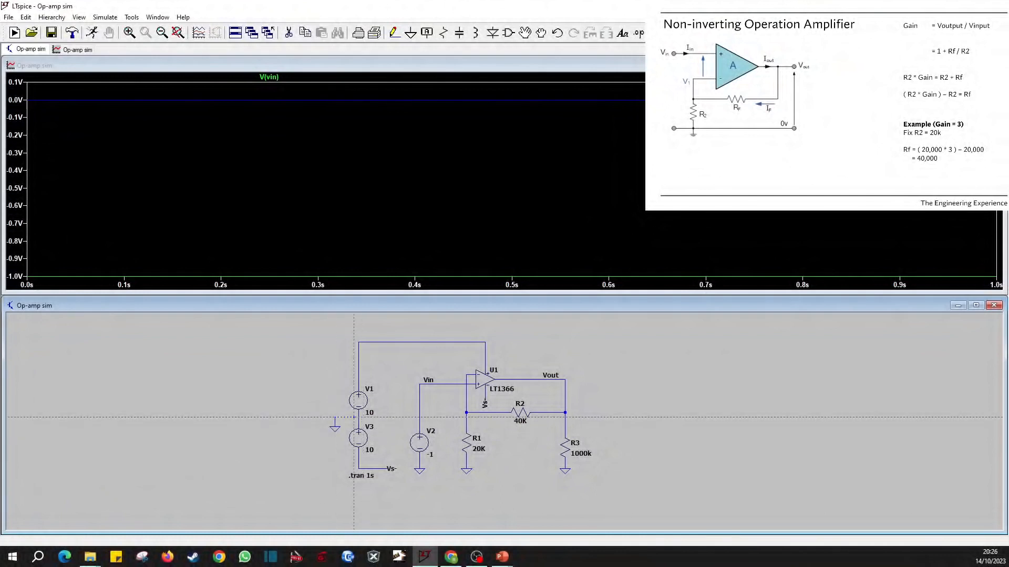
left_click(359, 418)
key("Escape")
Rerun the simulation with the dual supply, check the Vs- voltage, and plot Vout and Vin together.
left_click(92, 33)
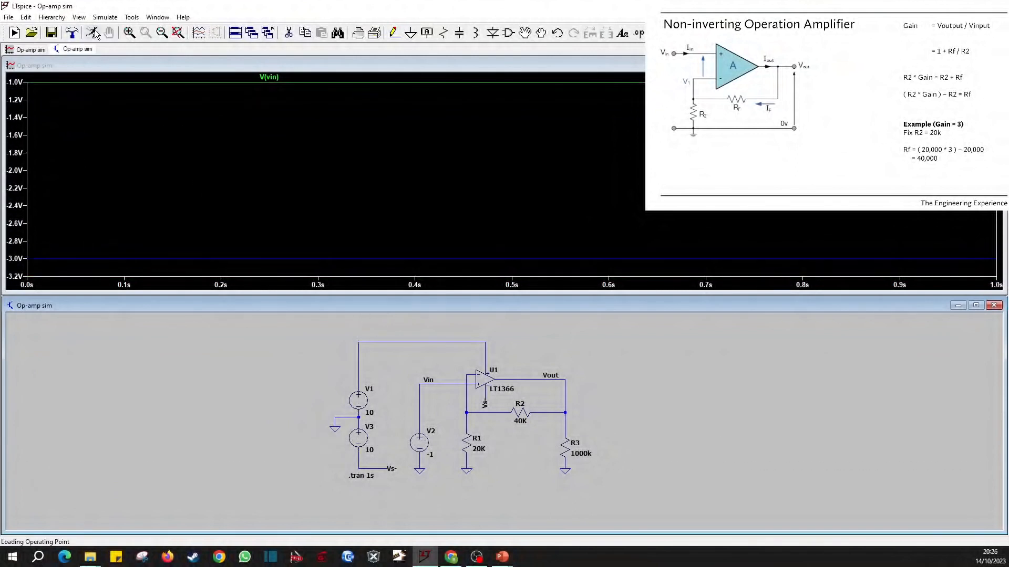
left_click(378, 465)
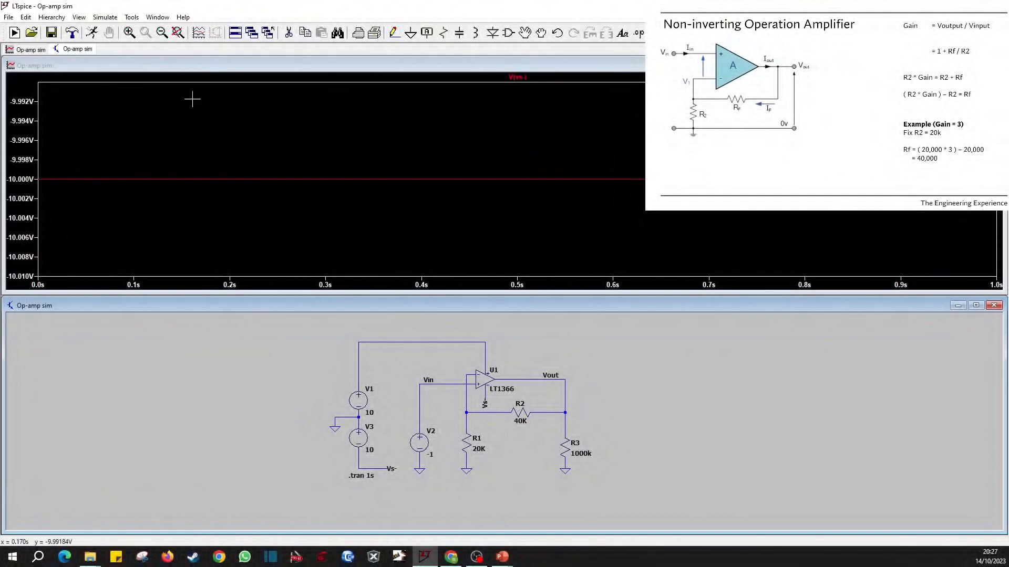
left_click(92, 33)
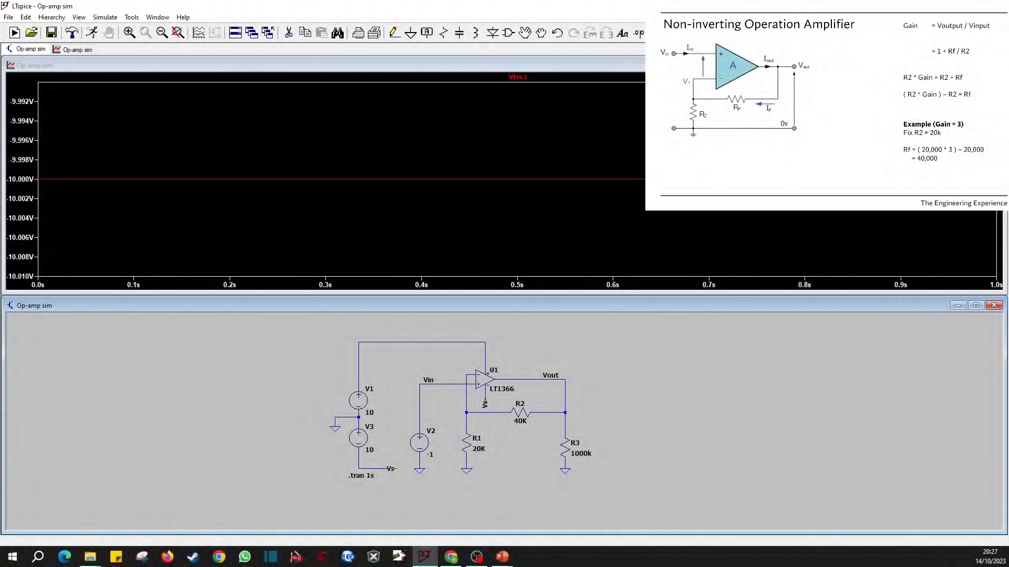
left_click(531, 378)
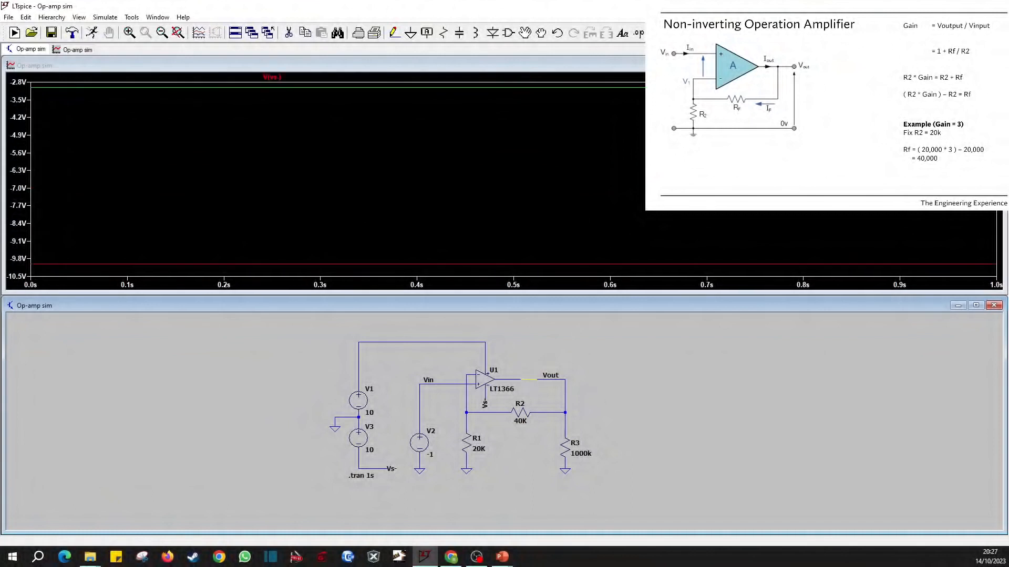
left_click(447, 384)
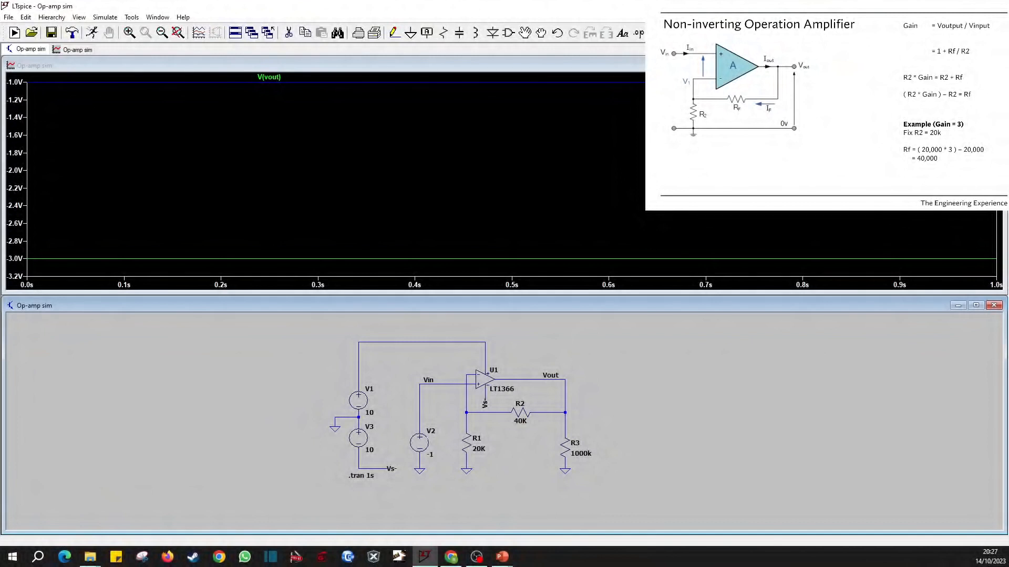
Set the DC value of voltage source V2 to 4 V and rerun the simulation.
right_click(427, 446)
type("4")
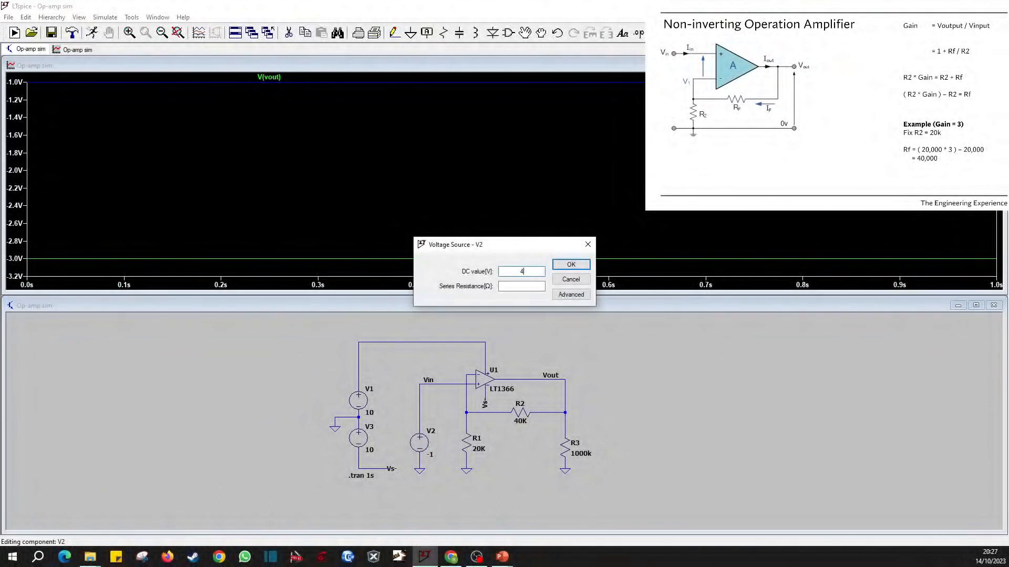
left_click(571, 265)
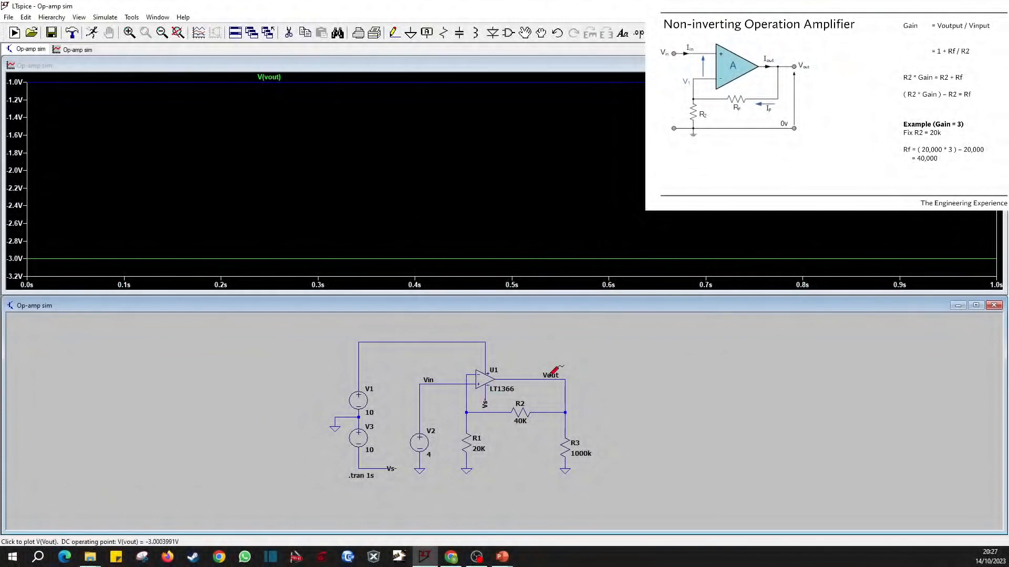
left_click(91, 35)
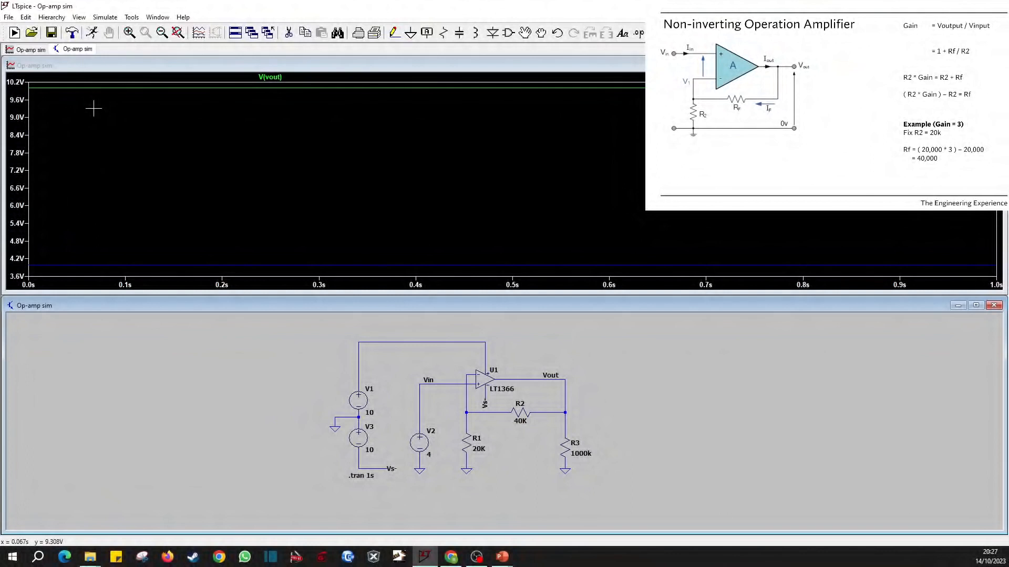
Attach a cursor to the Vout trace to read its voltage at 500 ms, and close the readout.
left_click(272, 77)
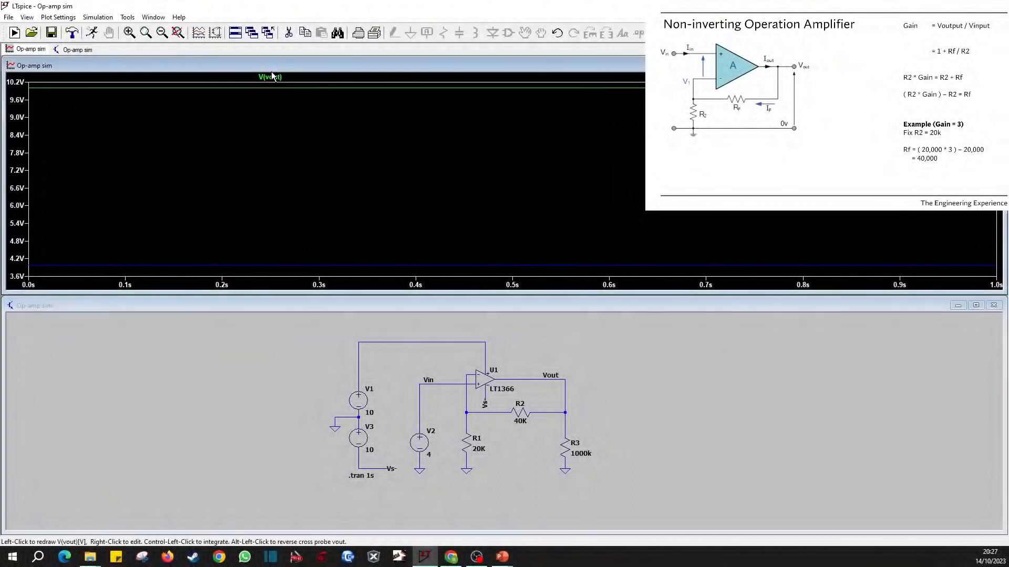
left_click(272, 77)
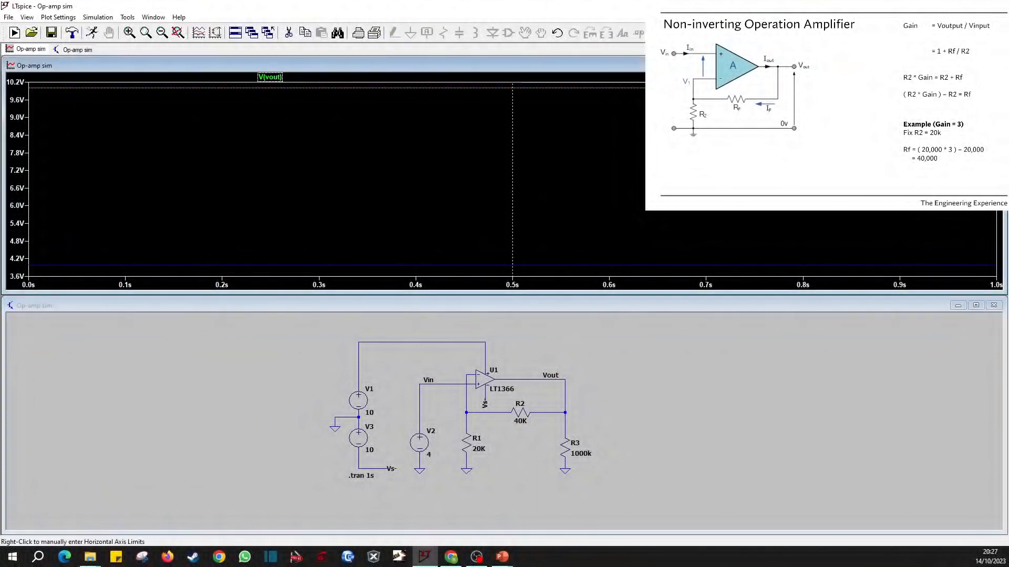
left_click_drag(0, 443, 467, 256)
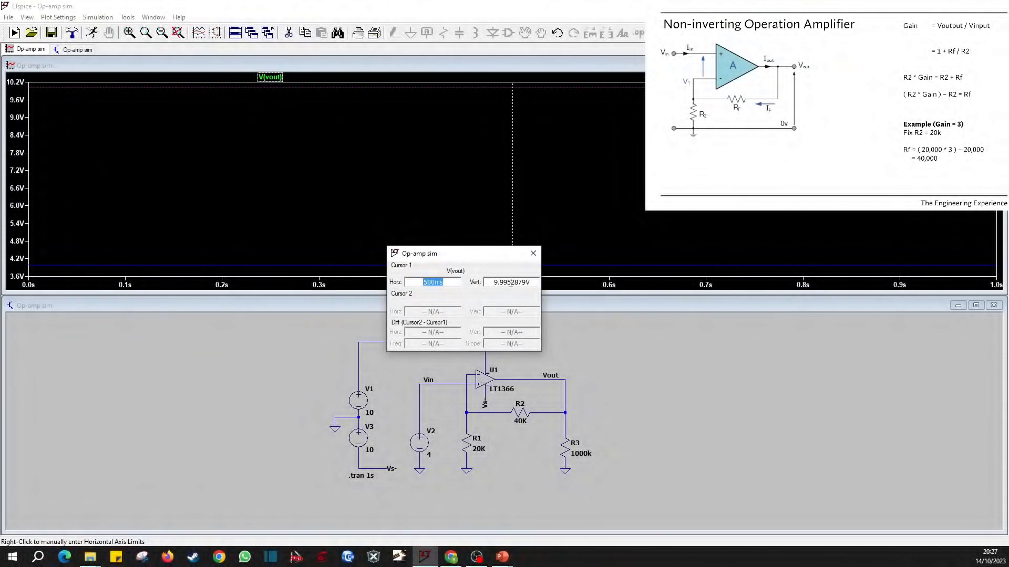
left_click(533, 253)
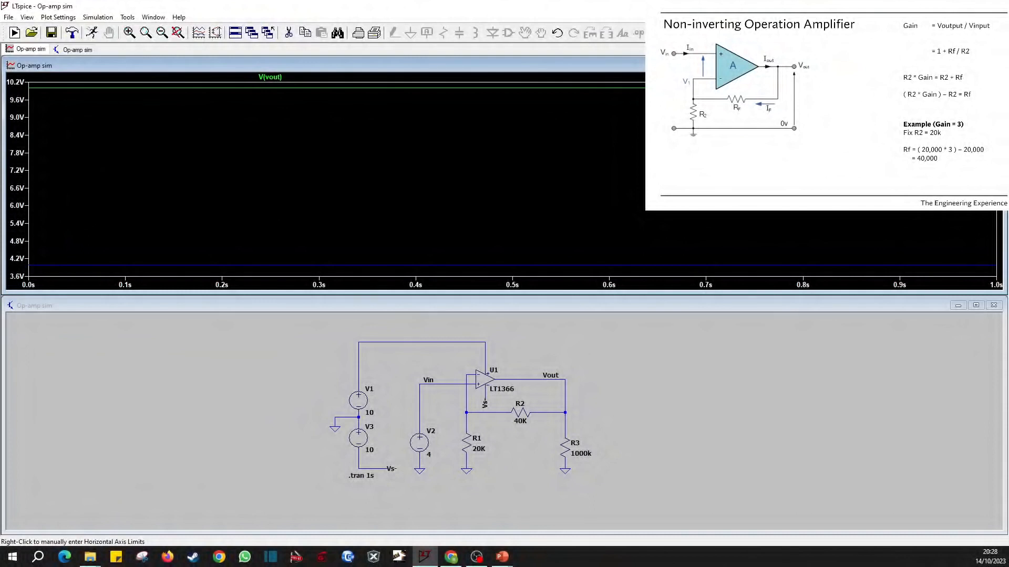
Set the DC values of supply sources V1 and V3 to 15 V and rerun the simulation.
right_click(358, 401)
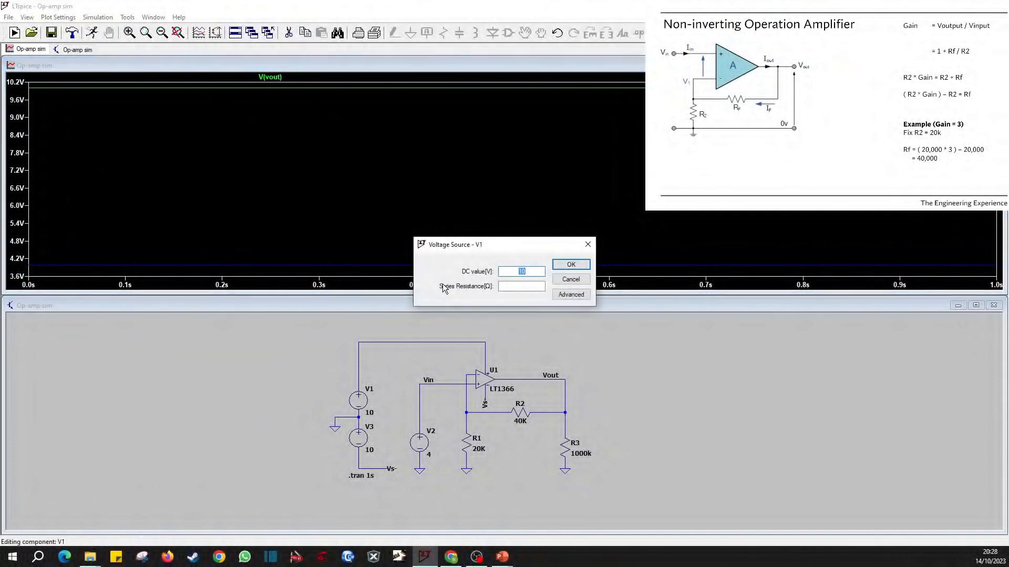
type("15")
left_click(575, 266)
right_click(361, 439)
type("15")
left_click(571, 264)
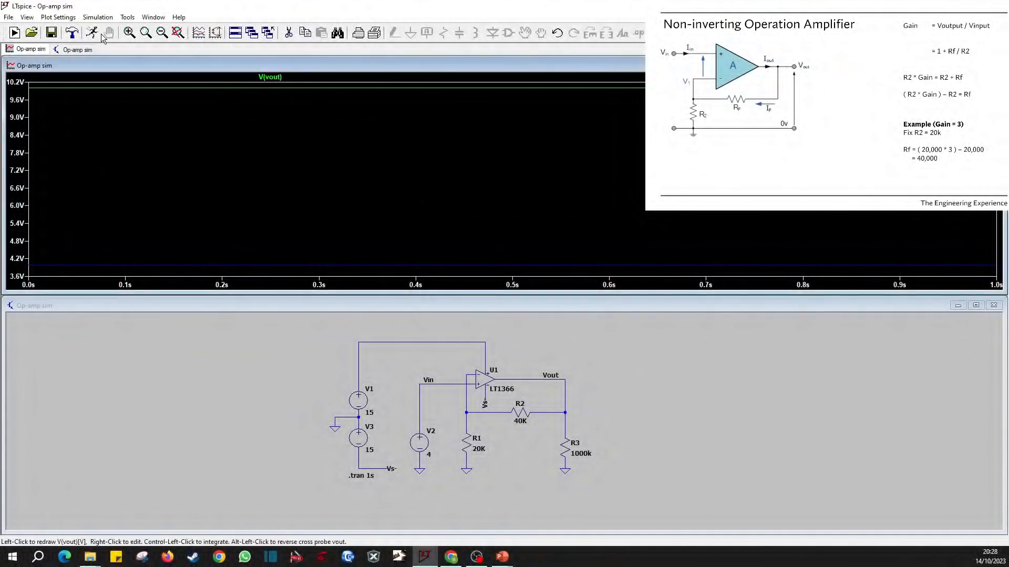
left_click(14, 32)
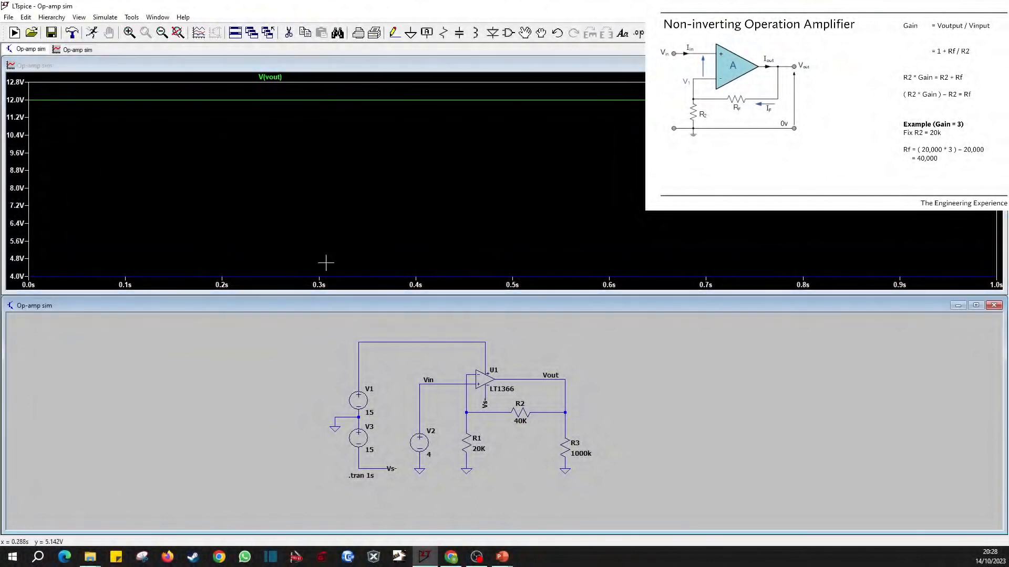